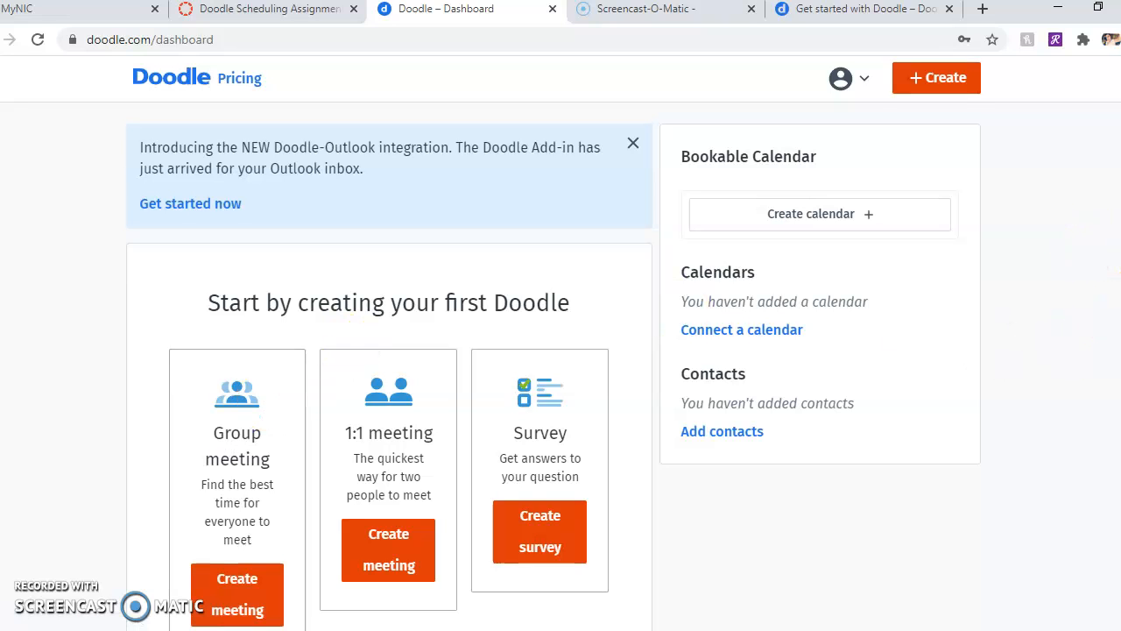
Look over the dashboard's meeting types and the available options for creating a new Doodle.
scroll(922, 262, "down", 2)
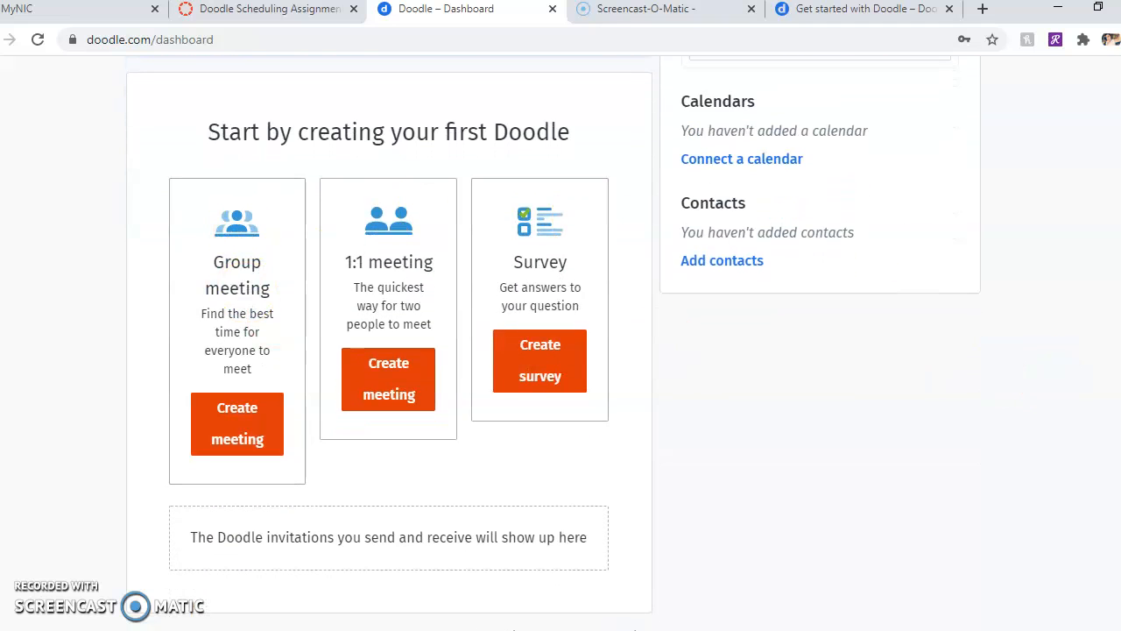
scroll(560, 350, "up", 2)
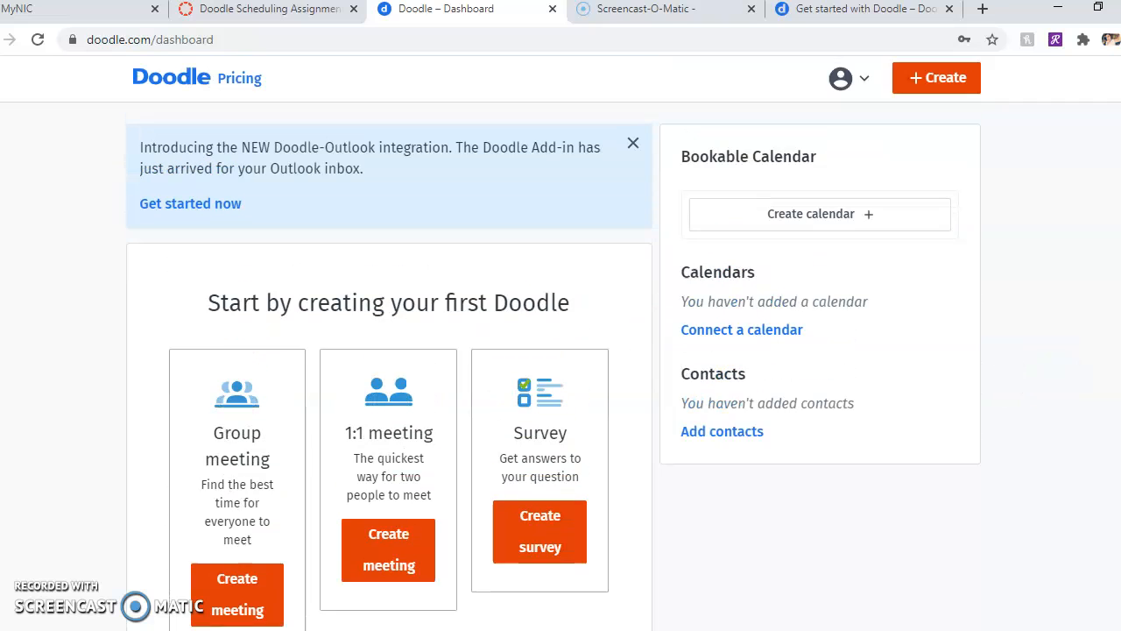
left_click(929, 79)
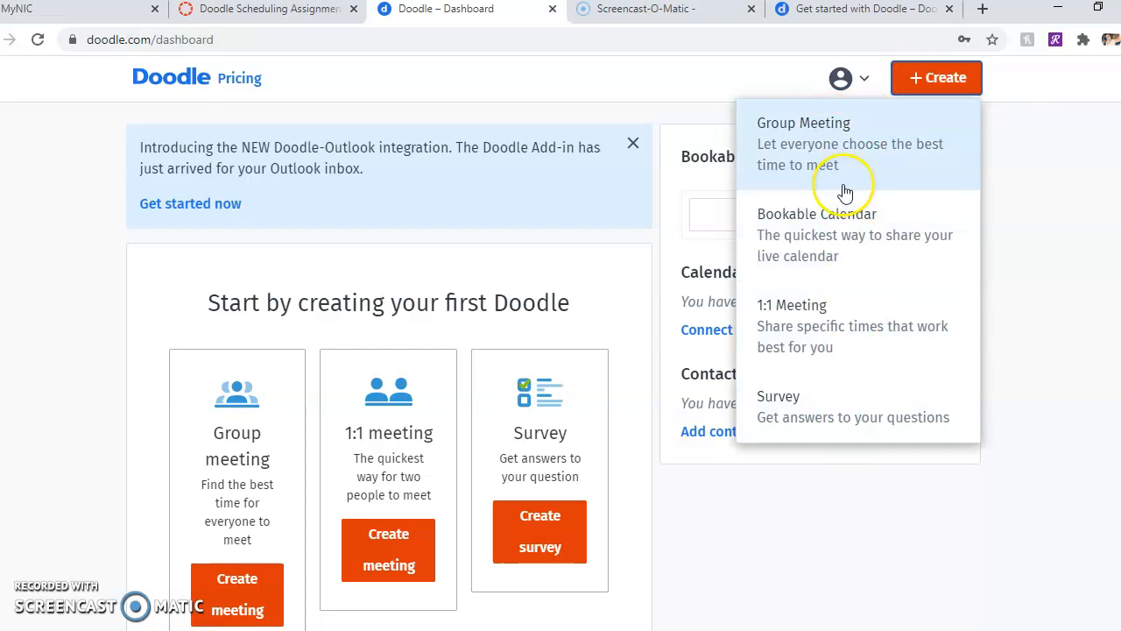
left_click(1012, 174)
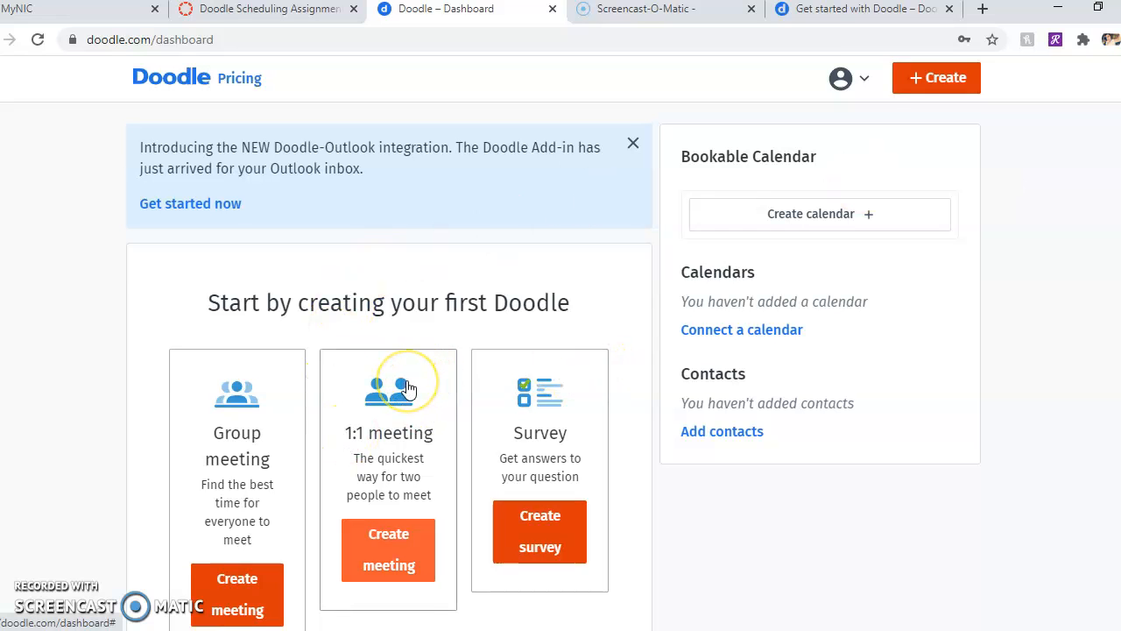
left_click(539, 435)
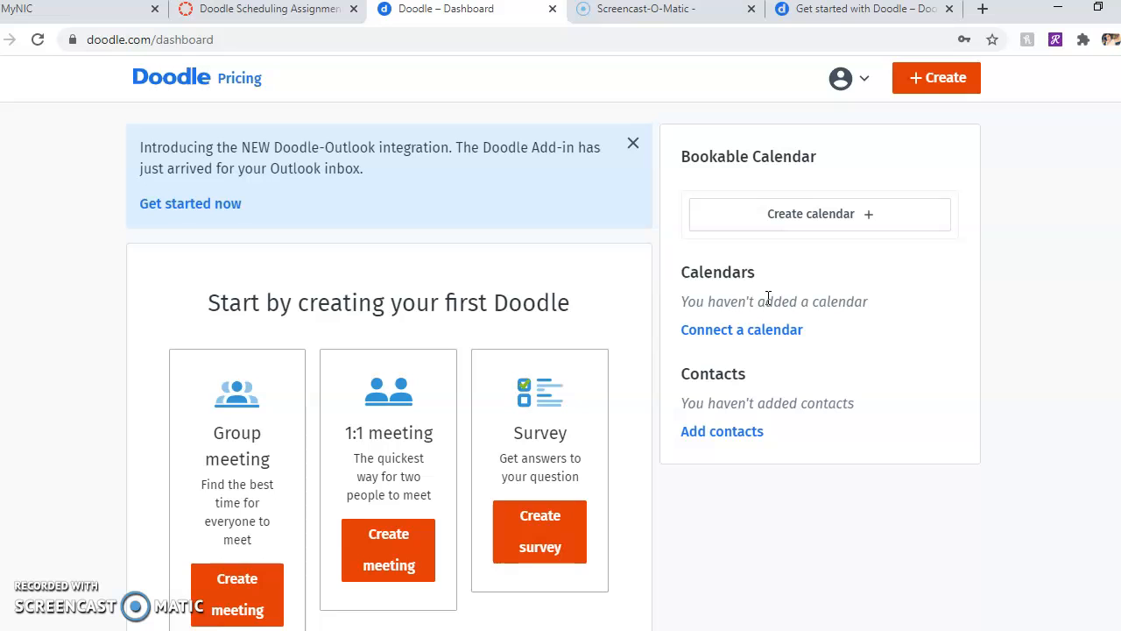
scroll(994, 298, "down", 1)
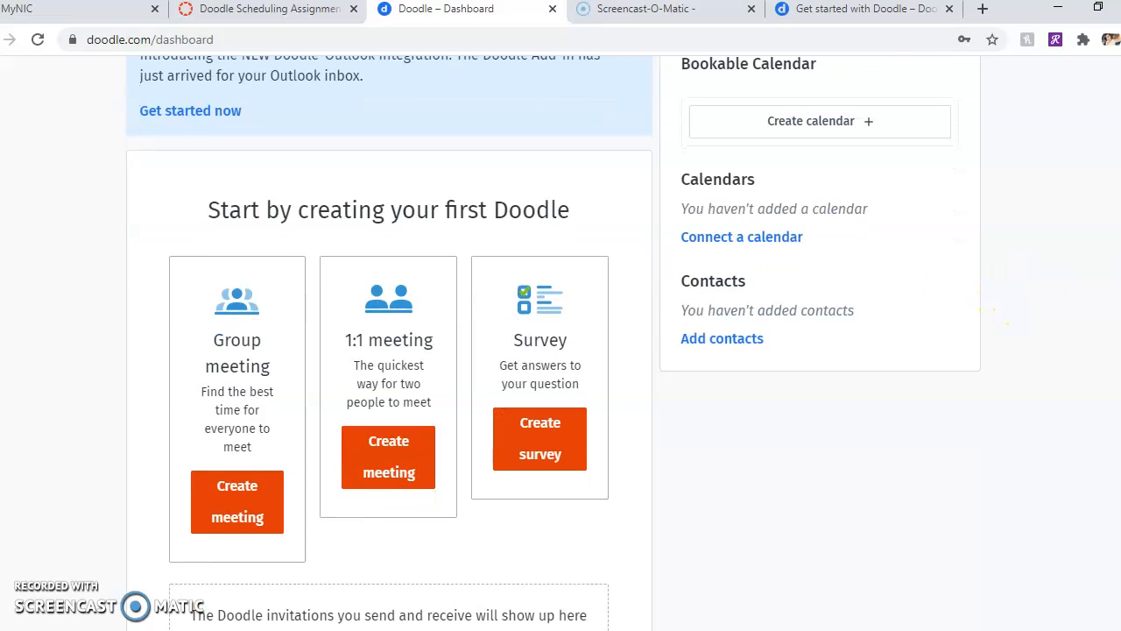
Start a new group meeting and title it "Staff meeting".
left_click(253, 501)
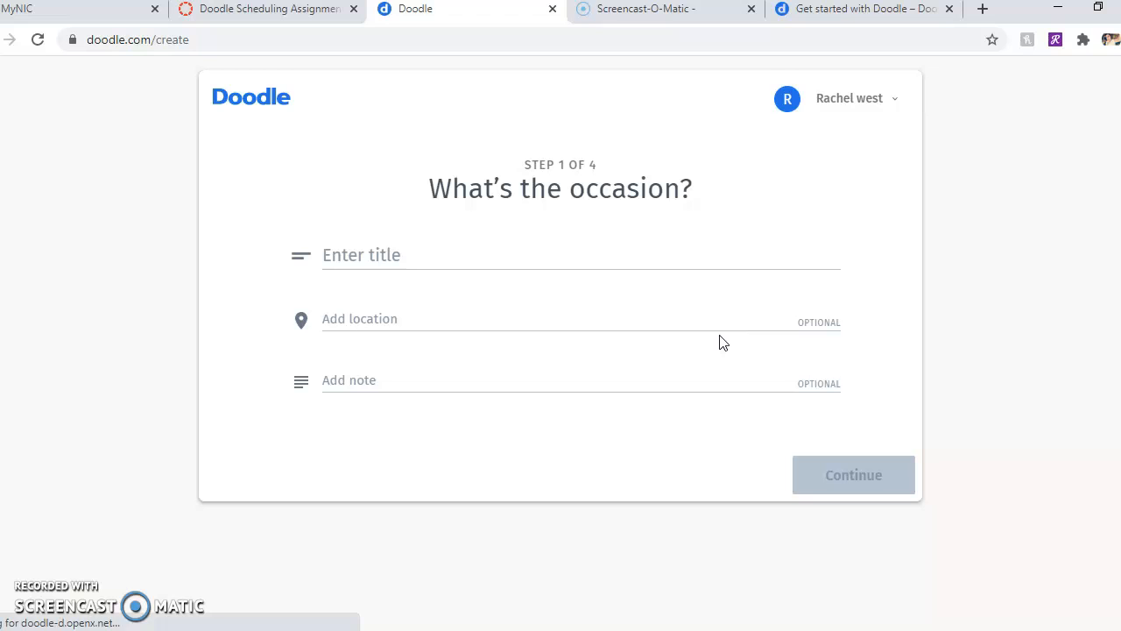
left_click(477, 248)
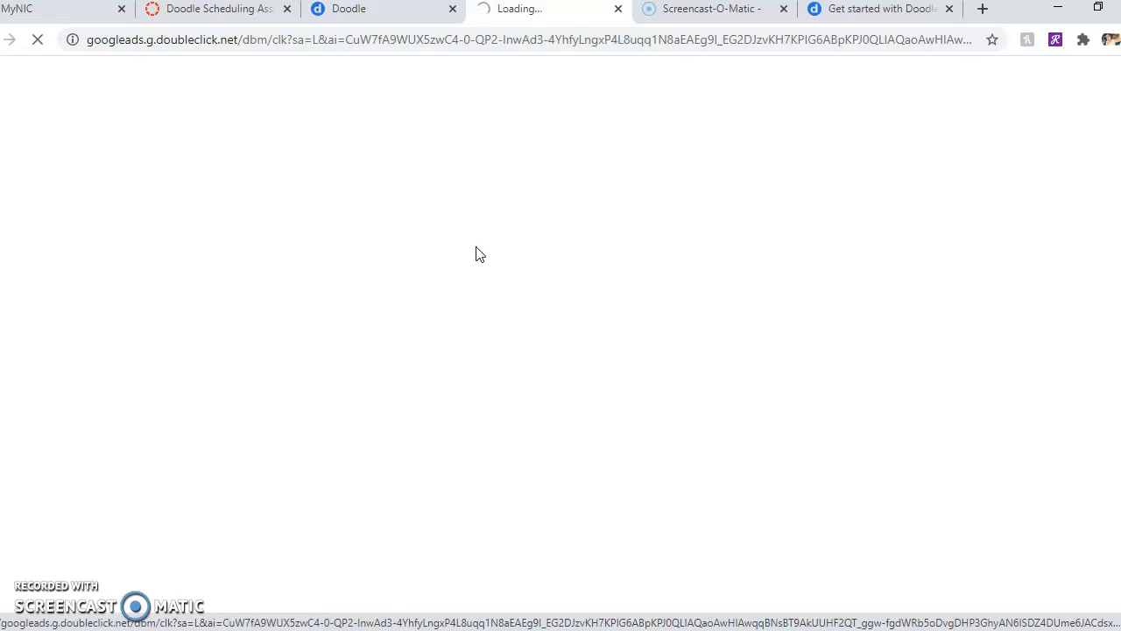
left_click(392, 29)
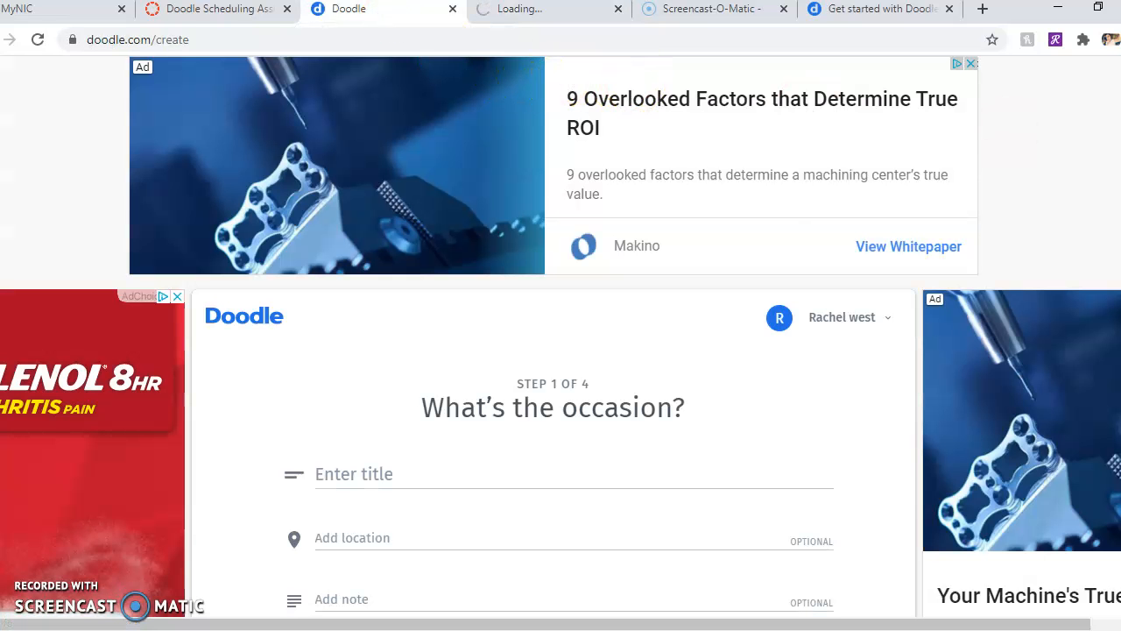
scroll(560, 337, "down", 3)
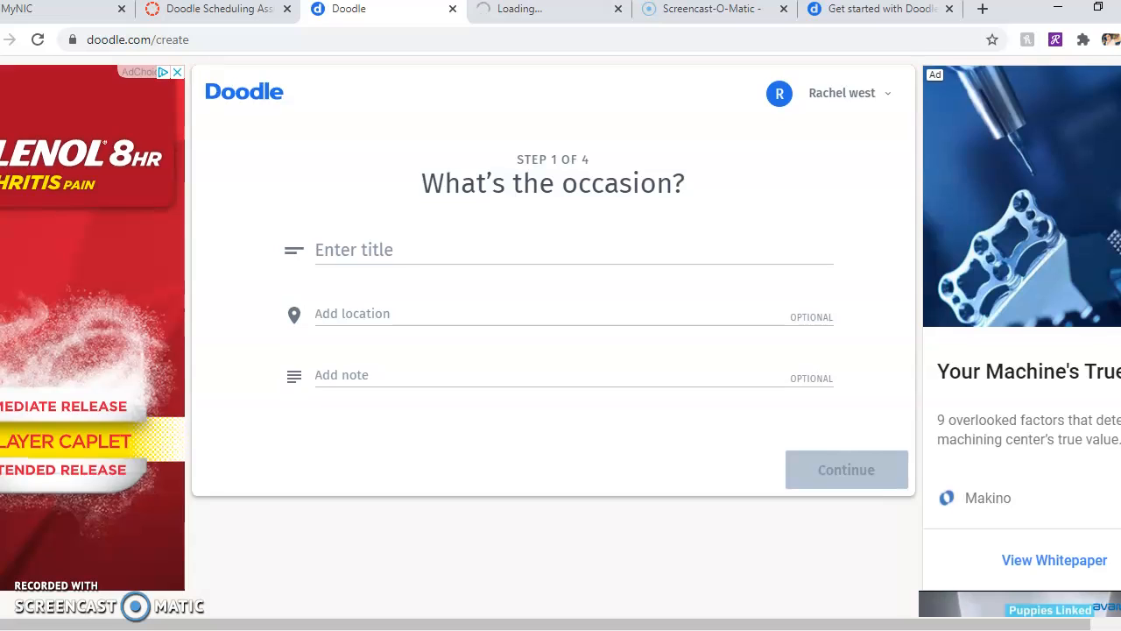
left_click(533, 239)
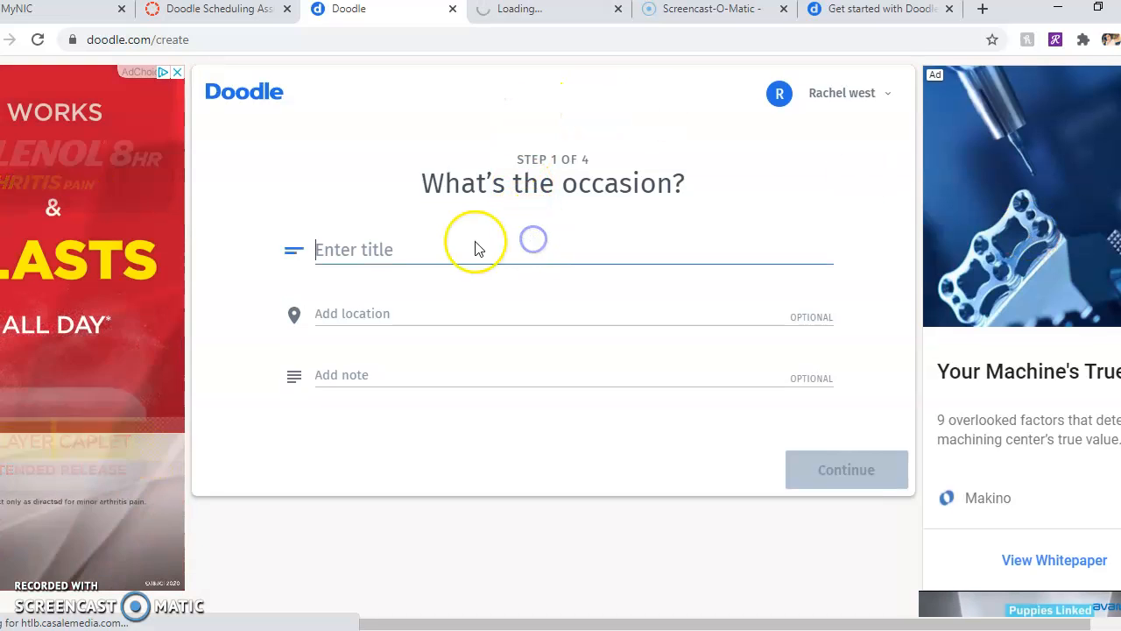
type("Sta")
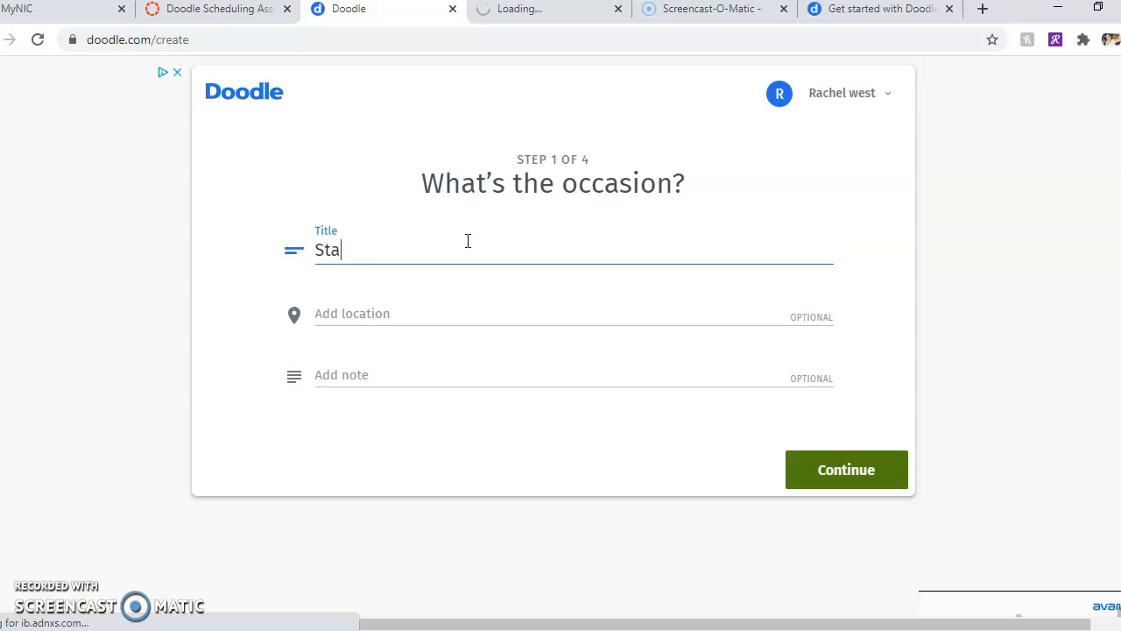
type("ff meet")
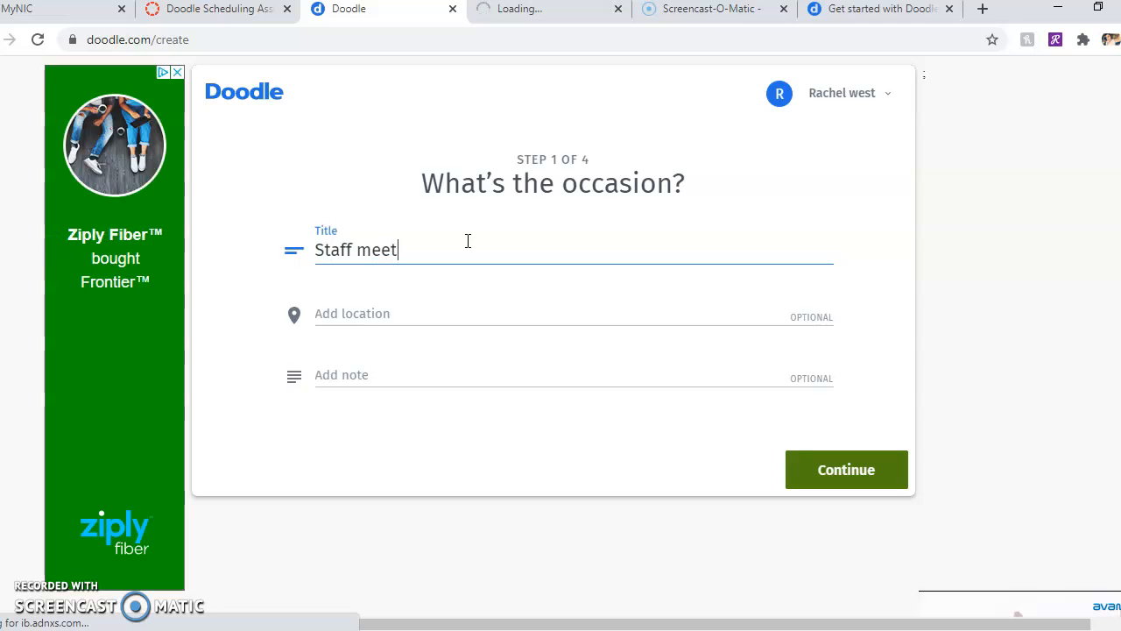
type("ing")
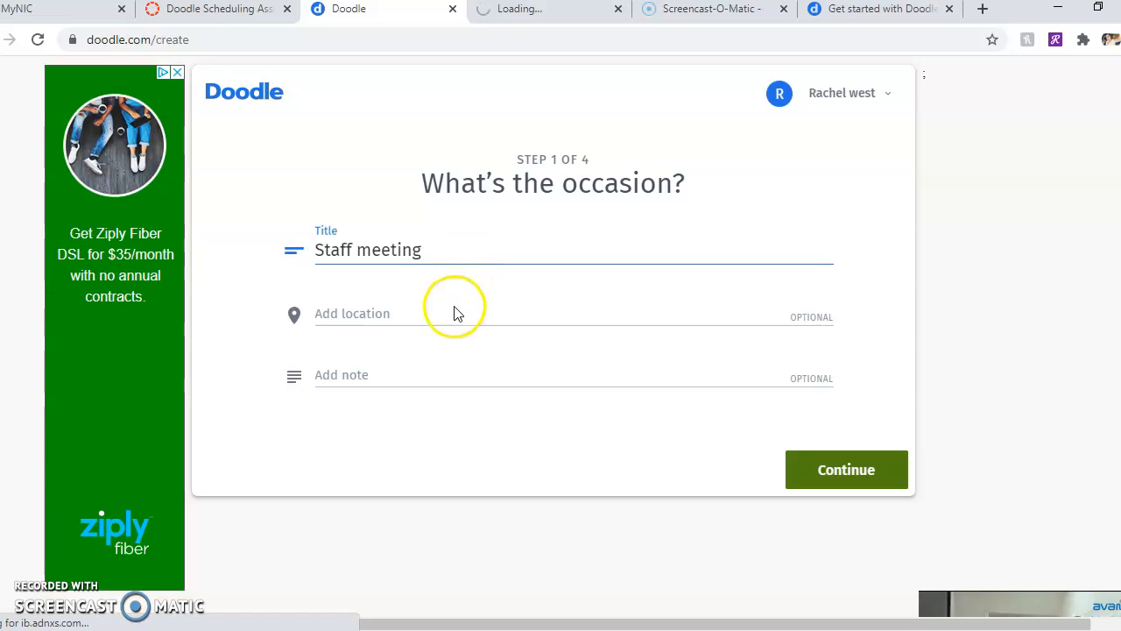
Set the meeting's location to Zoom from the suggested locations.
left_click(379, 316)
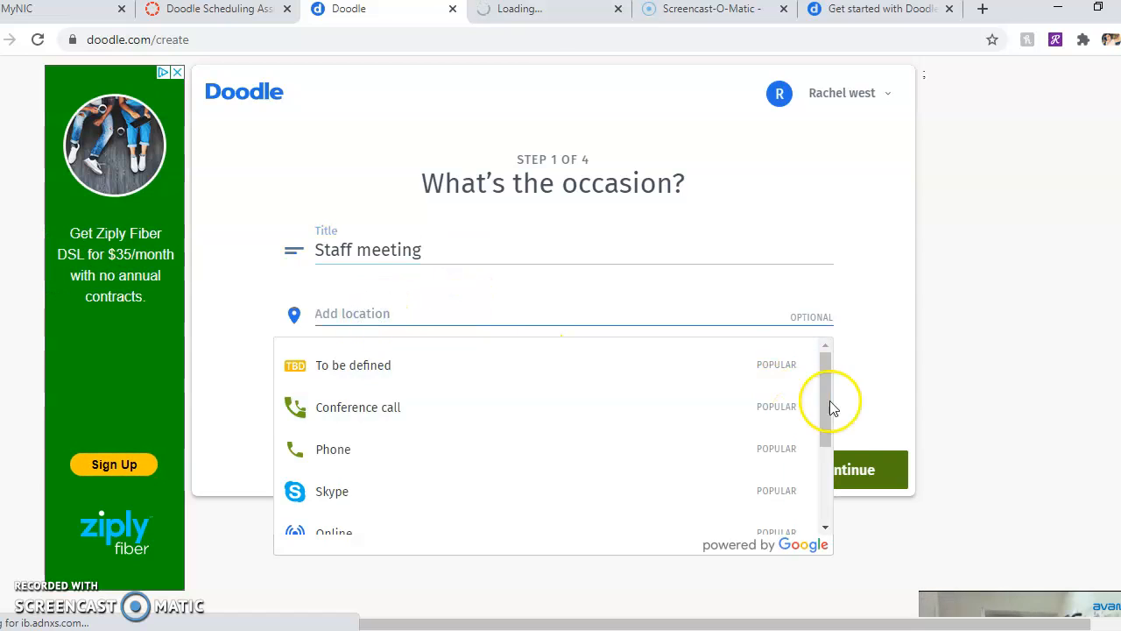
left_click_drag(822, 401, 805, 487)
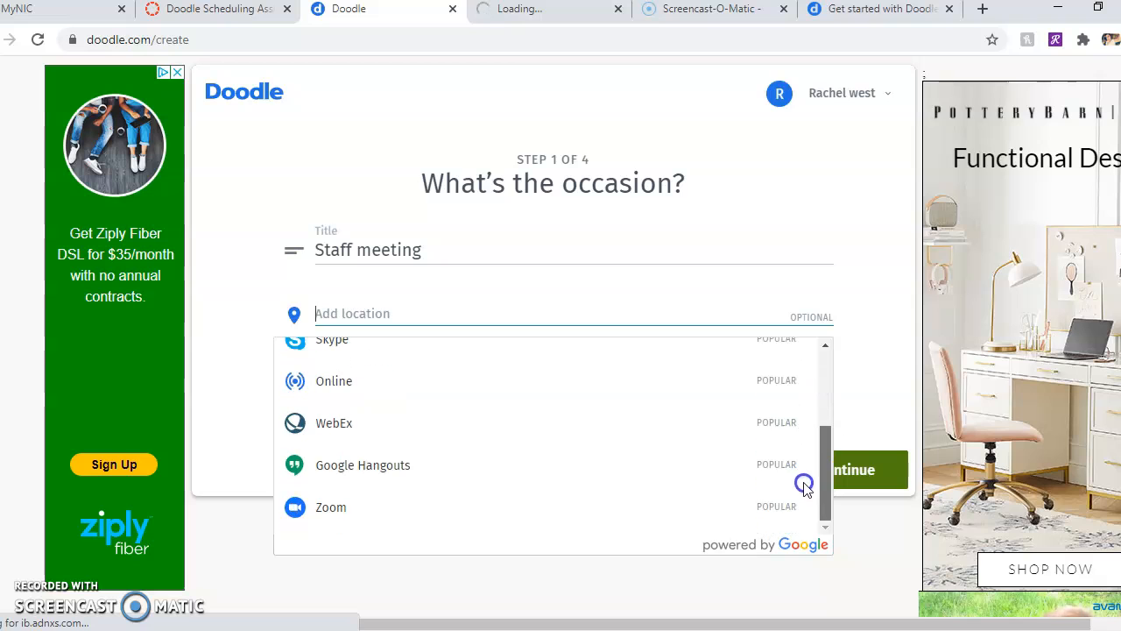
left_click(380, 508)
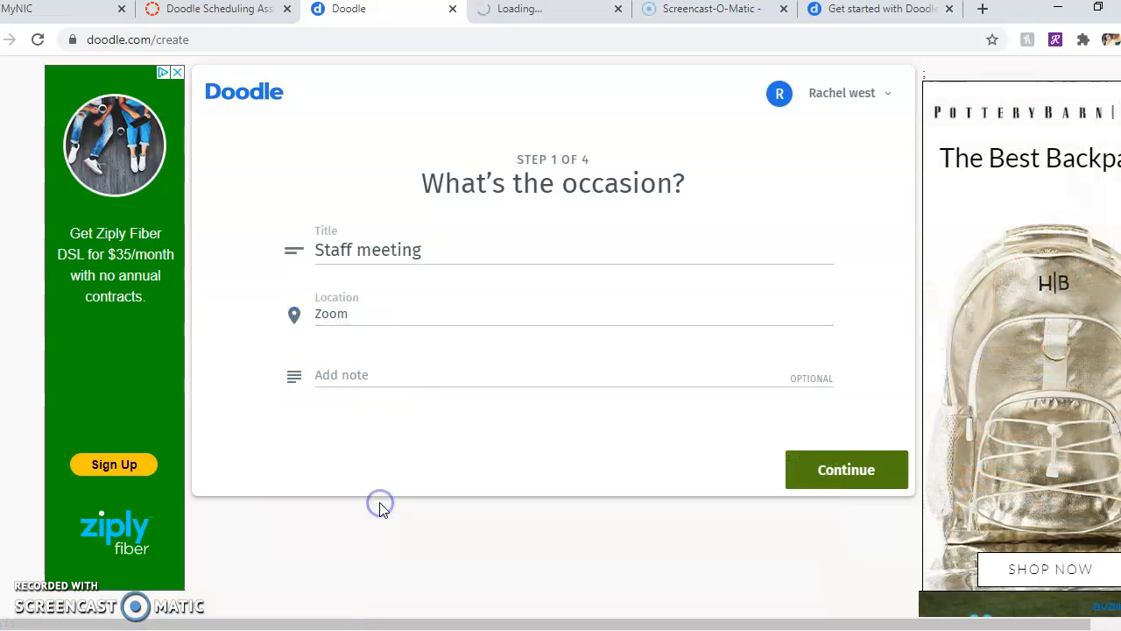
Add the note "demonstration of Doodle" to the meeting and proceed to the date options.
left_click(426, 370)
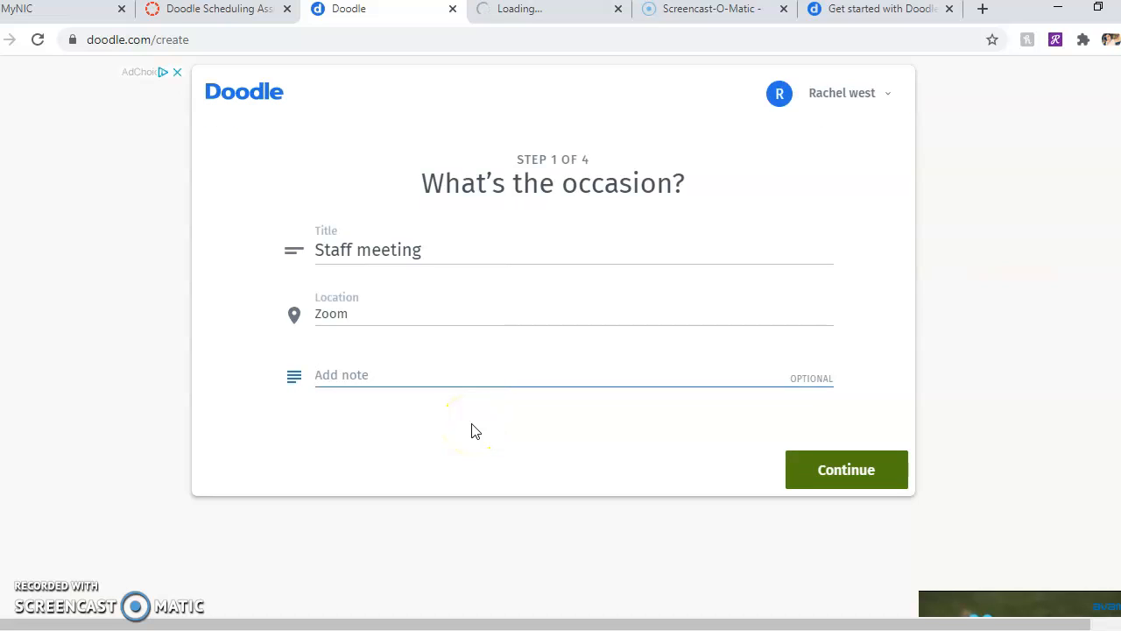
type("demonsy")
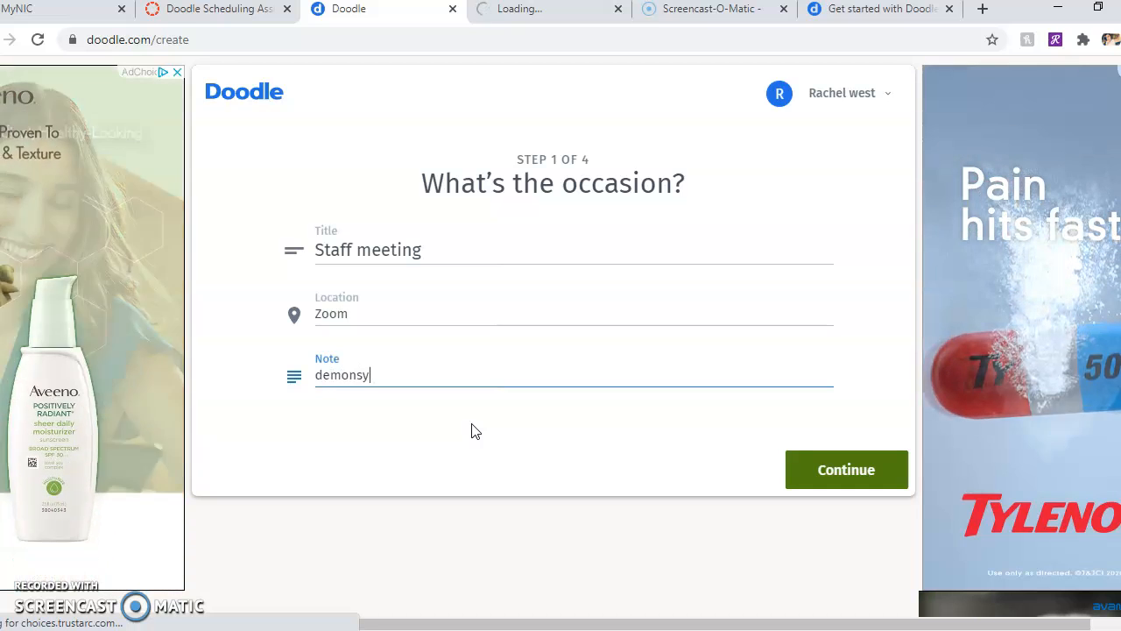
key("BackSpace")
type("ta")
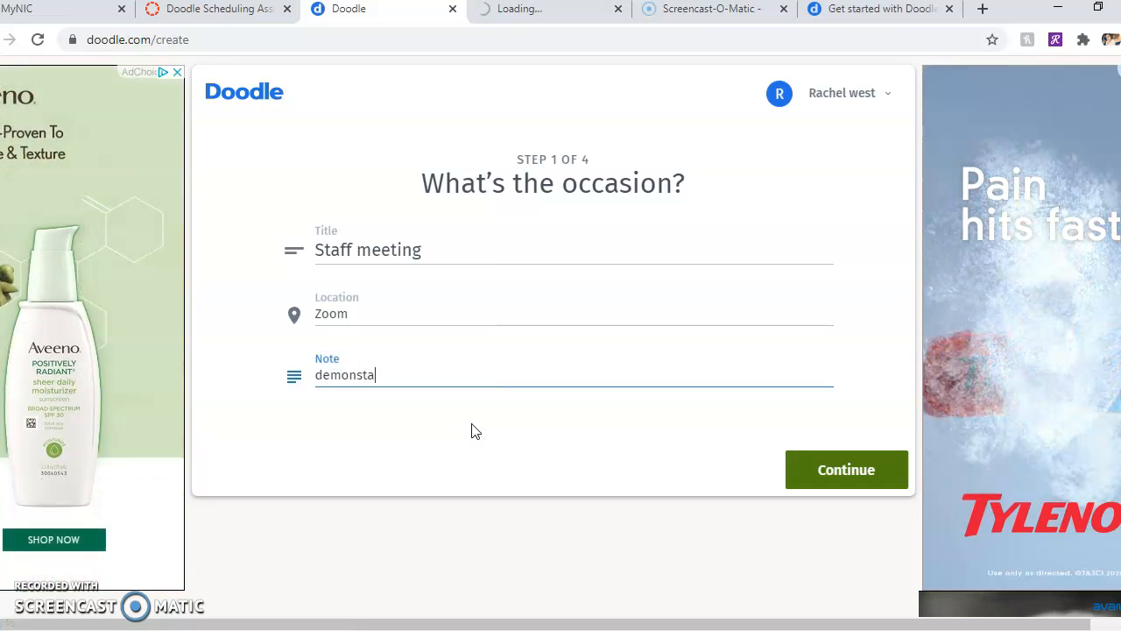
key("BackSpace")
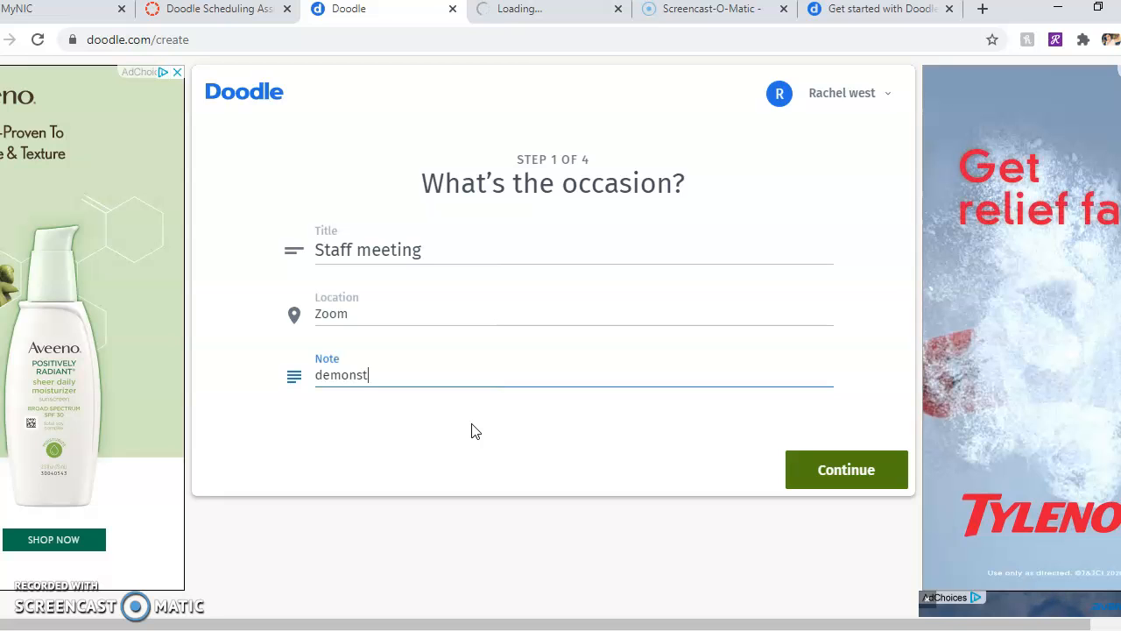
type("ration of Doodle")
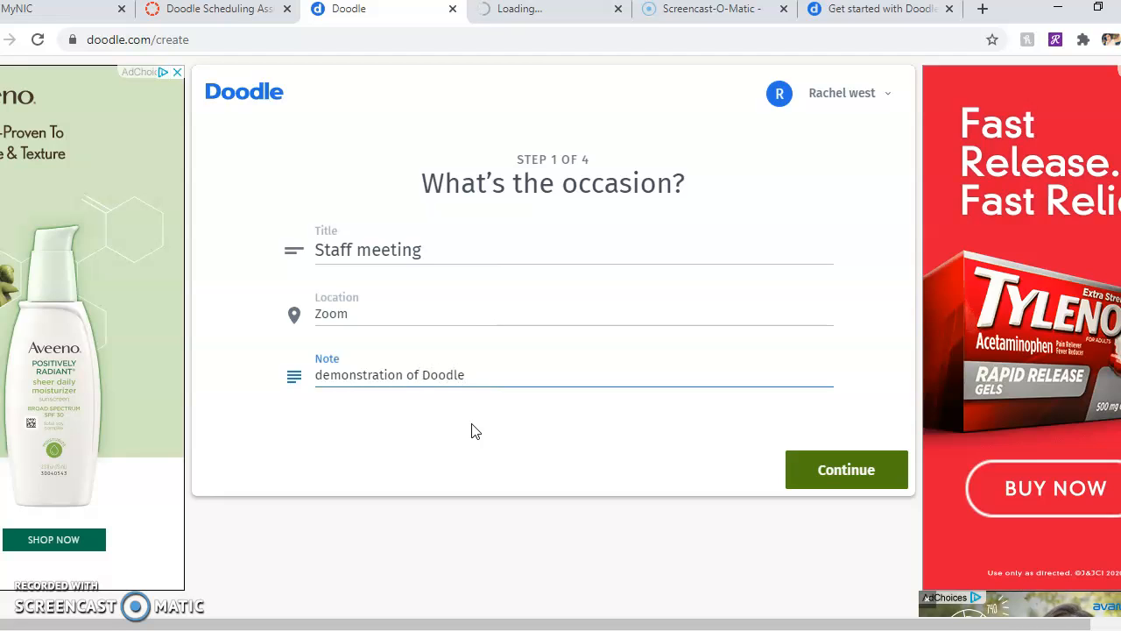
left_click(833, 470)
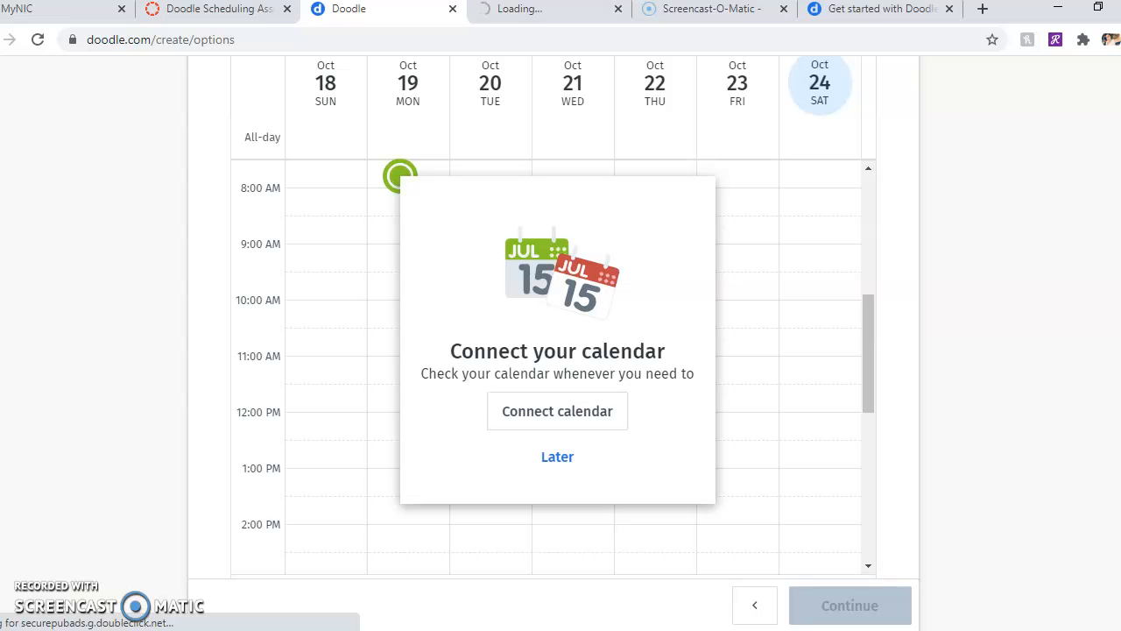
Skip connecting a calendar and offer Tuesday, October 27, 2020, 9:45 AM – 10:45 AM as the meeting option, continuing to the poll settings.
left_click(558, 460)
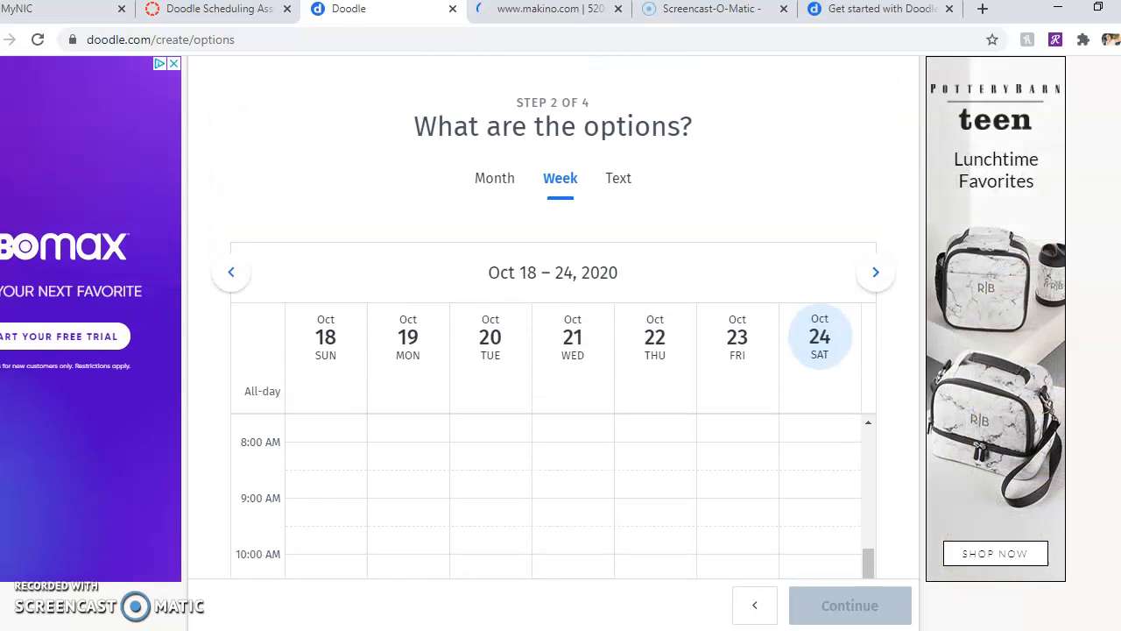
scroll(553, 394, "down", 2)
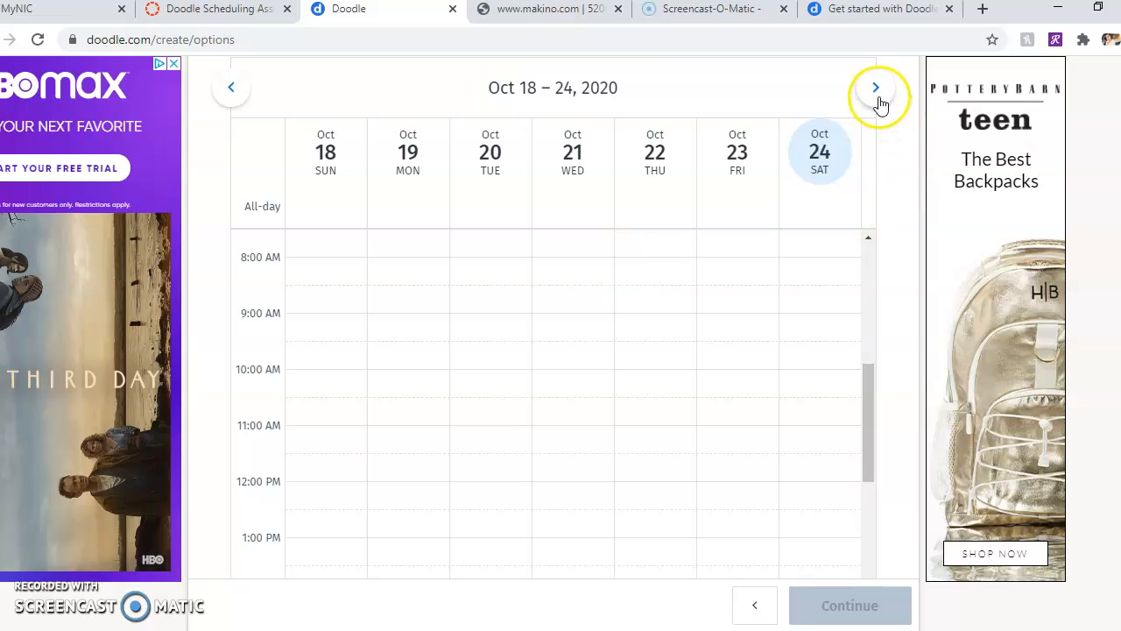
left_click(877, 91)
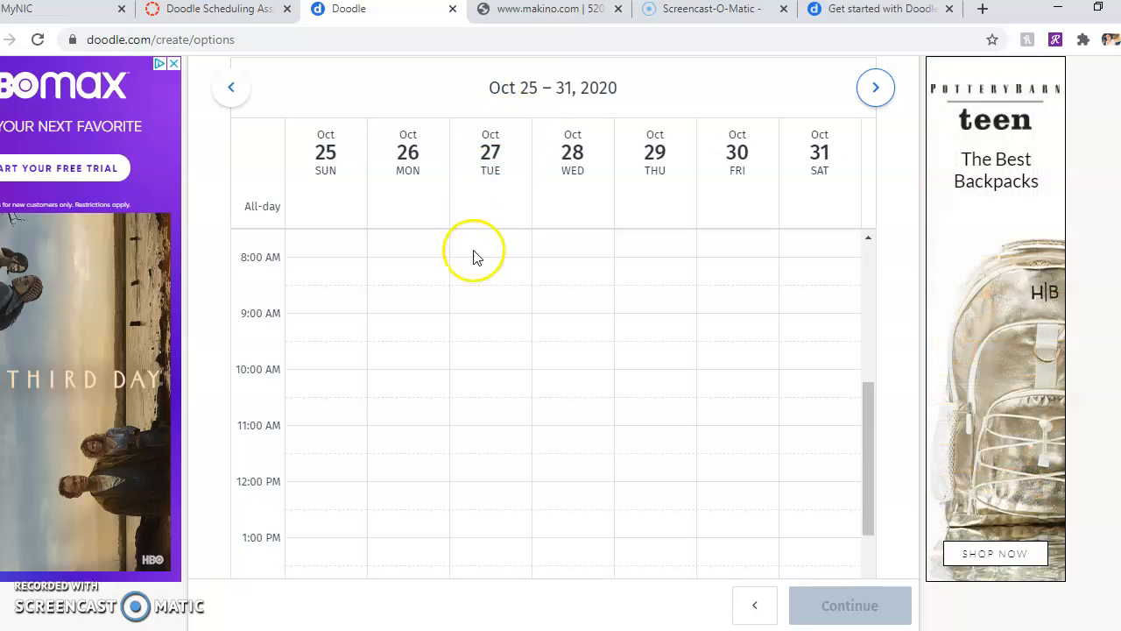
left_click(481, 368)
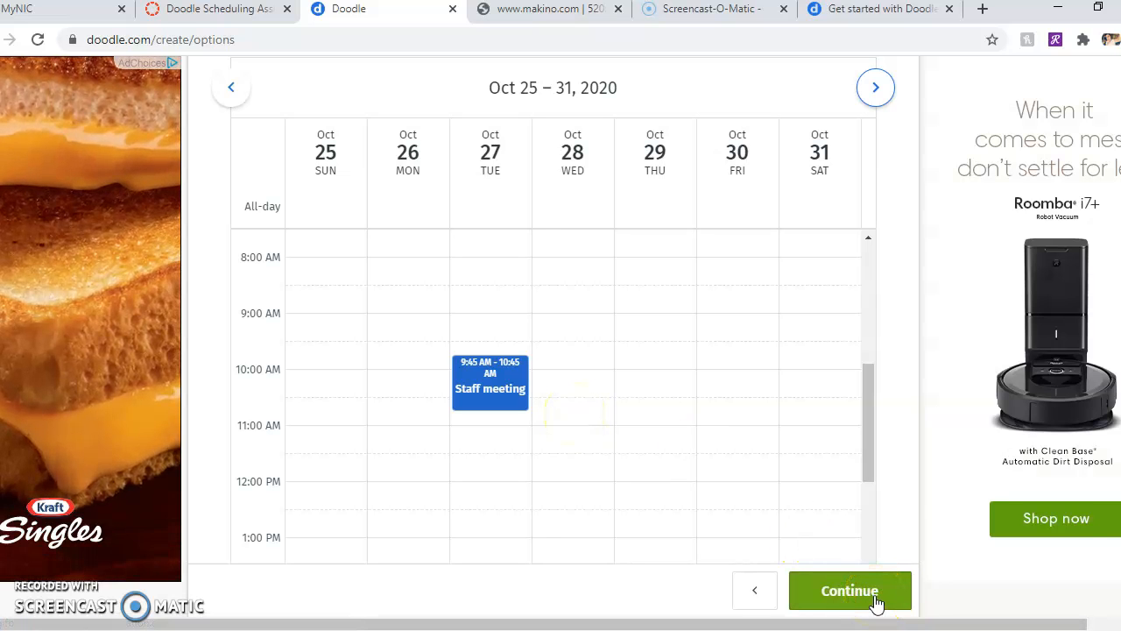
left_click(875, 599)
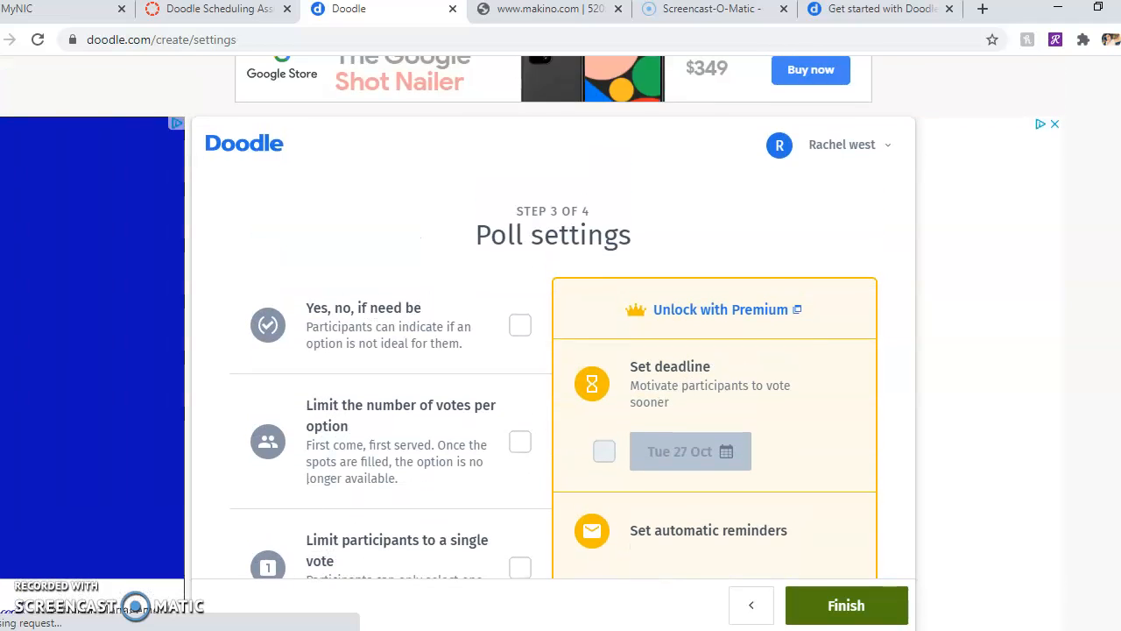
Review the free and premium poll settings and enable the Hidden poll option.
scroll(551, 333, "down", 2)
scroll(552, 333, "up", 1)
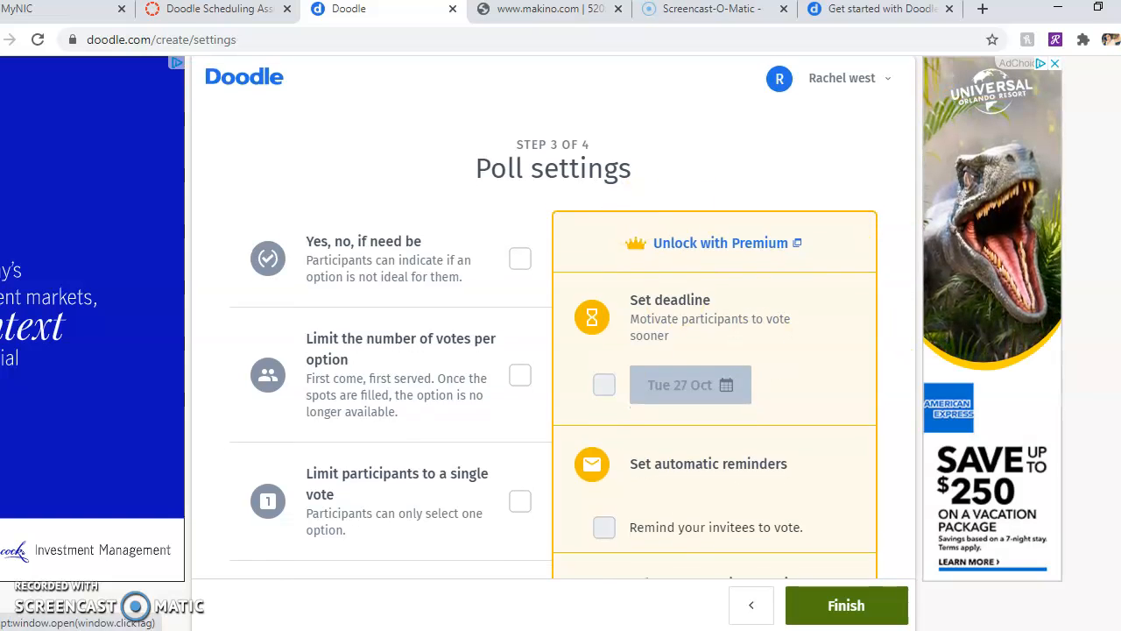
scroll(551, 333, "down", 1)
scroll(552, 332, "down", 1)
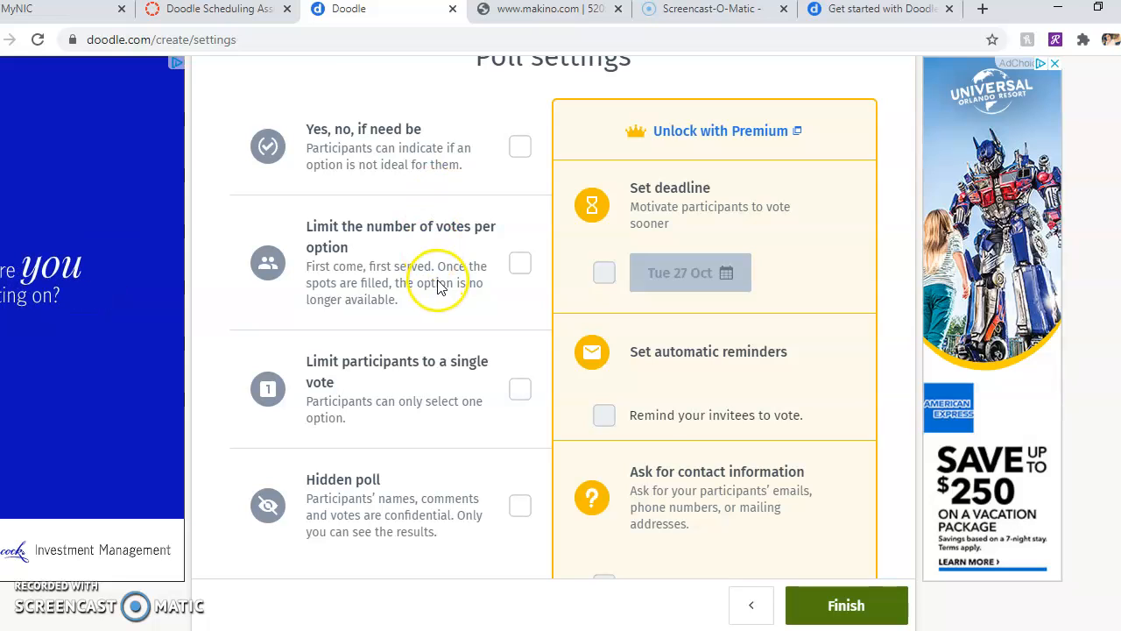
scroll(534, 315, "down", 1)
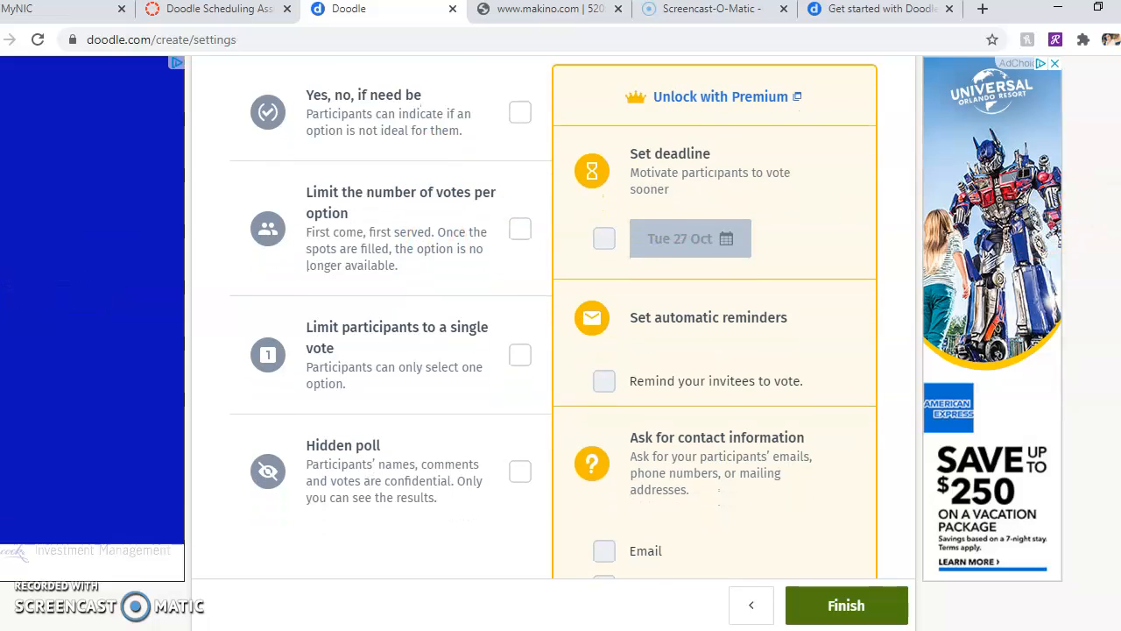
scroll(307, 265, "down", 2)
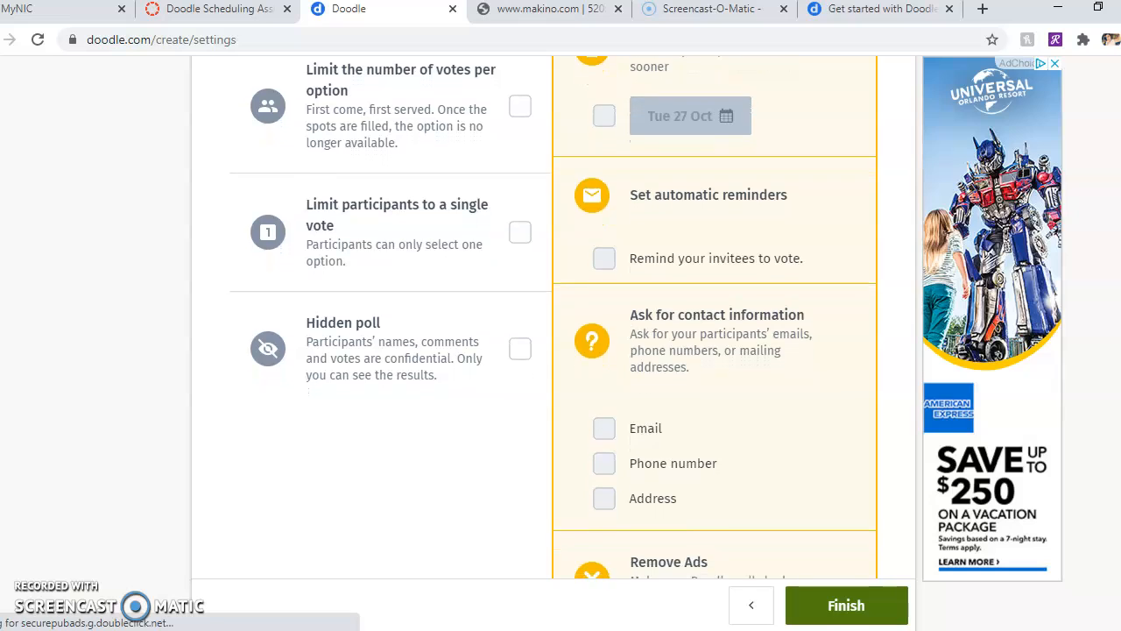
scroll(553, 316, "down", 1)
scroll(553, 316, "up", 1)
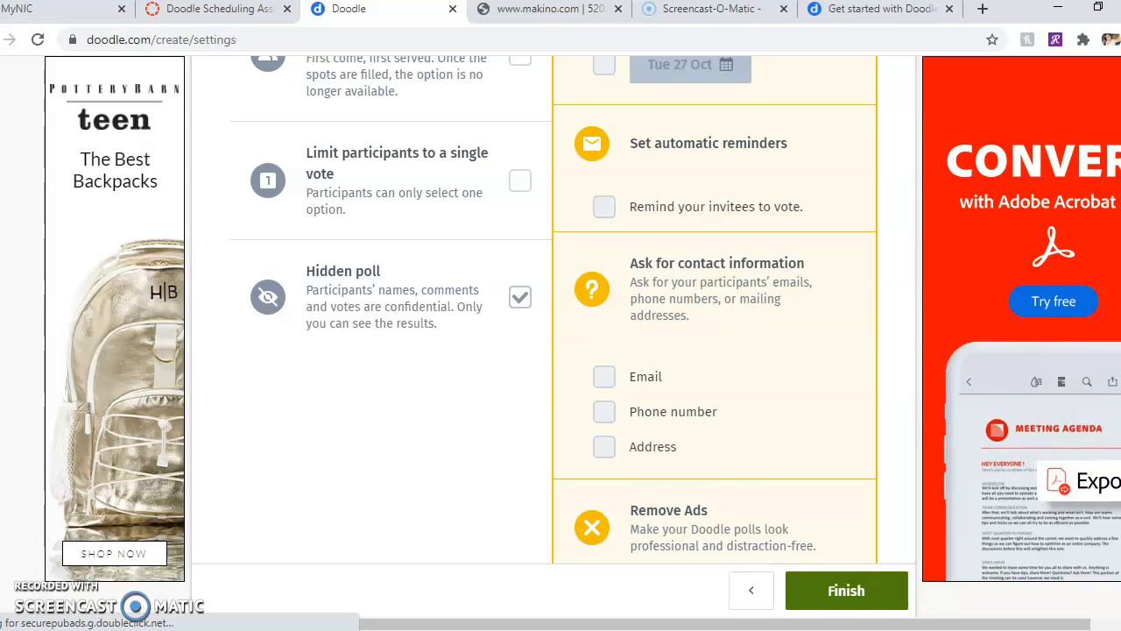
scroll(553, 315, "down", 3)
scroll(554, 315, "up", 4)
scroll(553, 316, "up", 5)
scroll(553, 316, "up", 1)
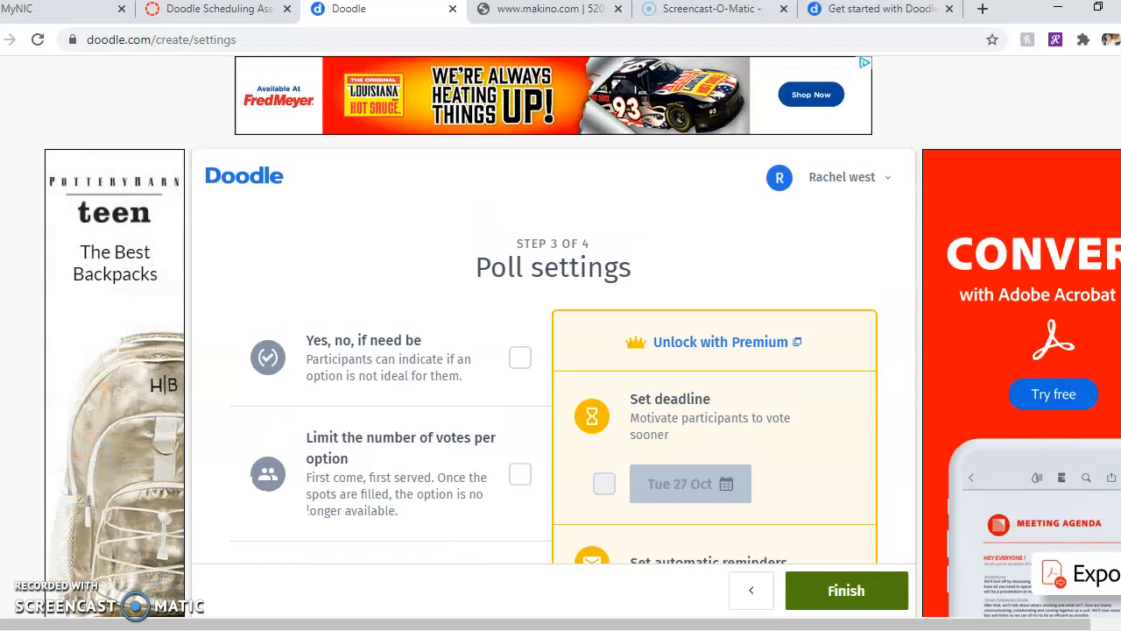
scroll(307, 508, "down", 1)
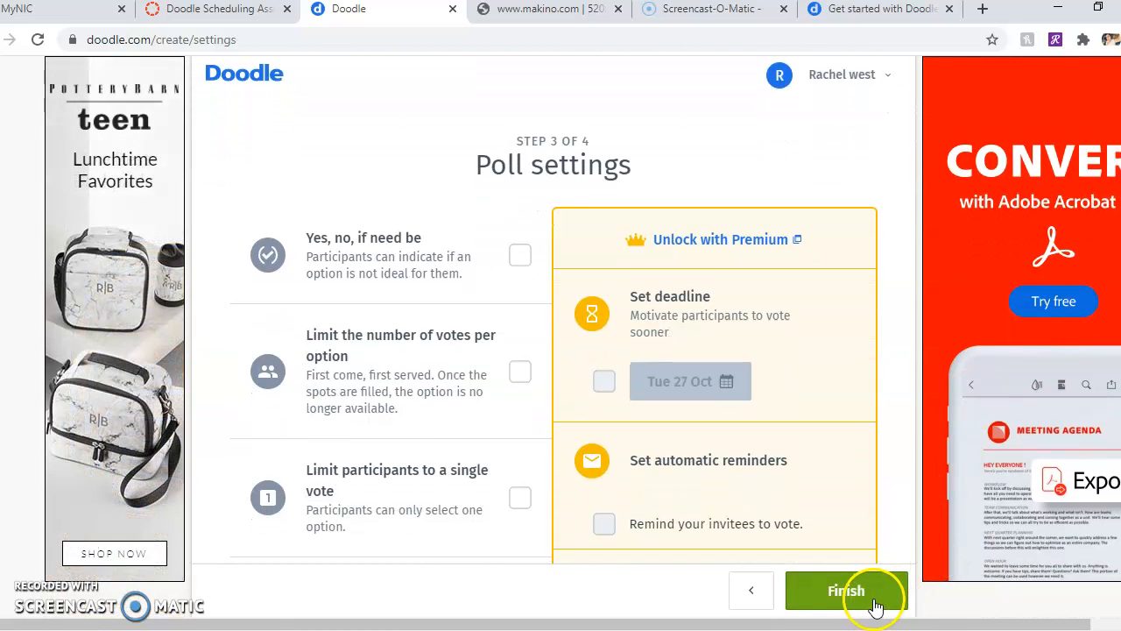
Finish the poll settings to create the Staff meeting poll, and look over its Invite participants section.
left_click(874, 604)
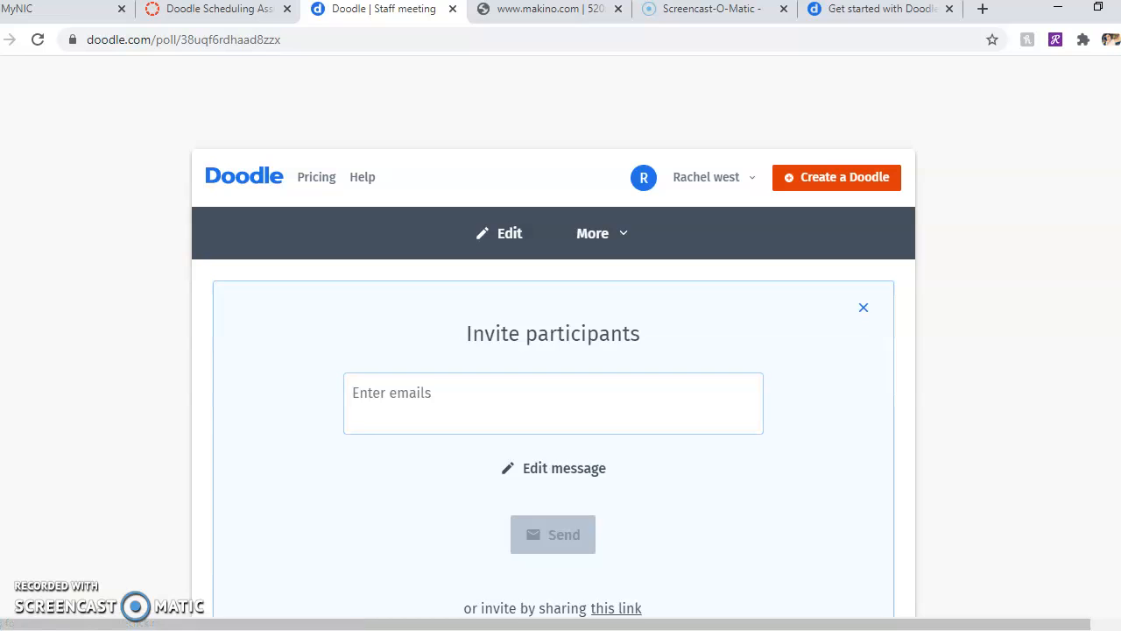
scroll(553, 350, "down", 2)
scroll(554, 351, "up", 2)
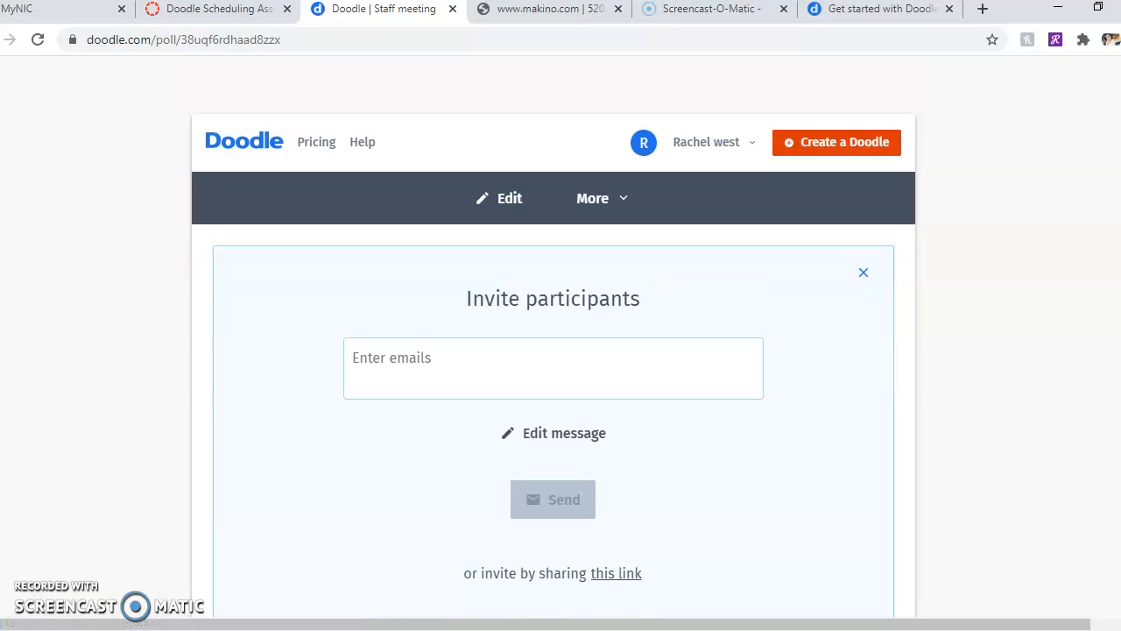
scroll(554, 351, "down", 4)
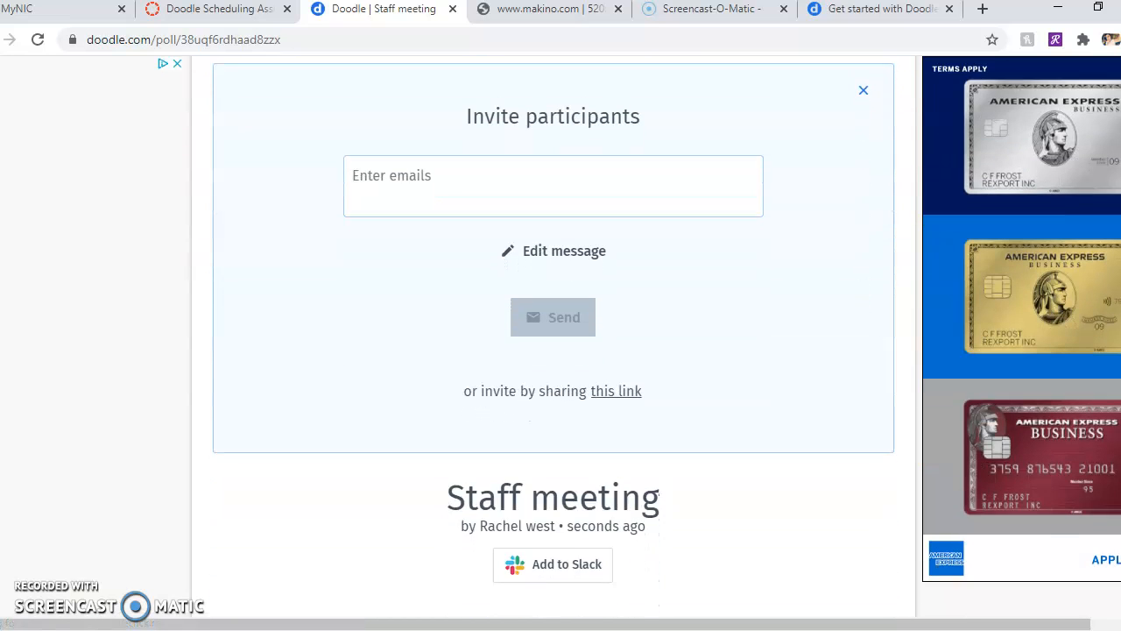
scroll(553, 333, "up", 2)
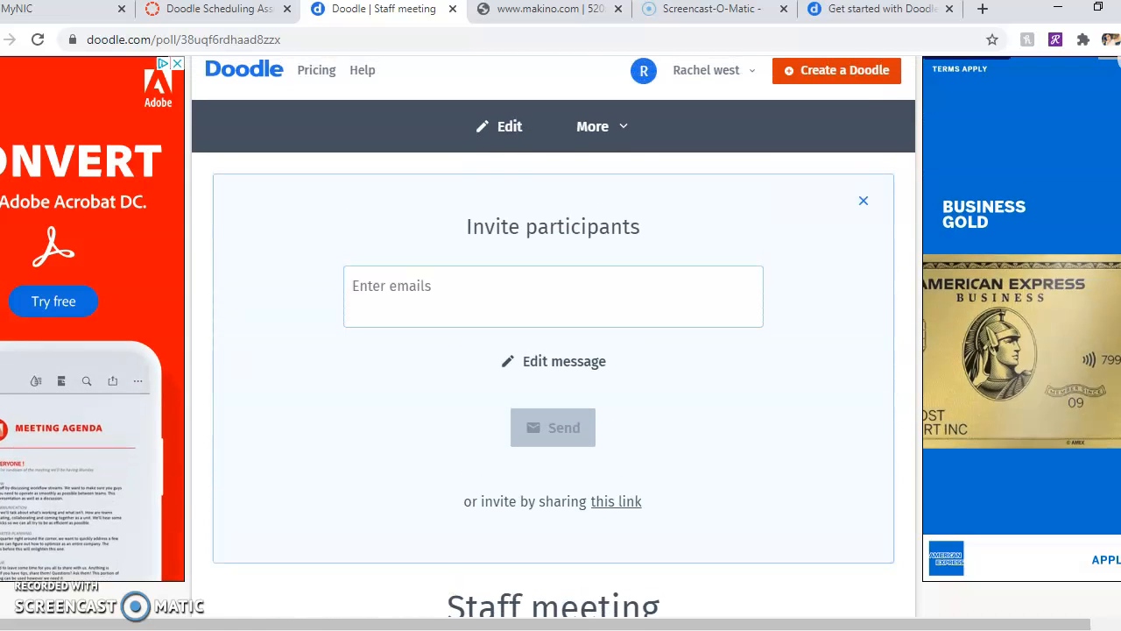
scroll(554, 342, "down", 1)
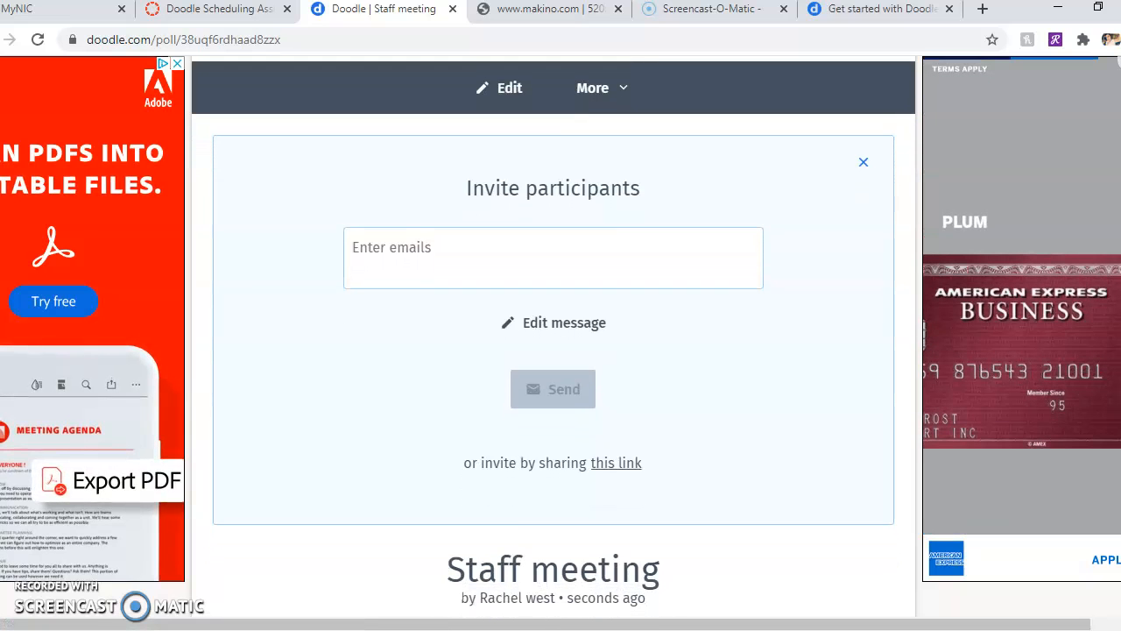
scroll(554, 336, "up", 2)
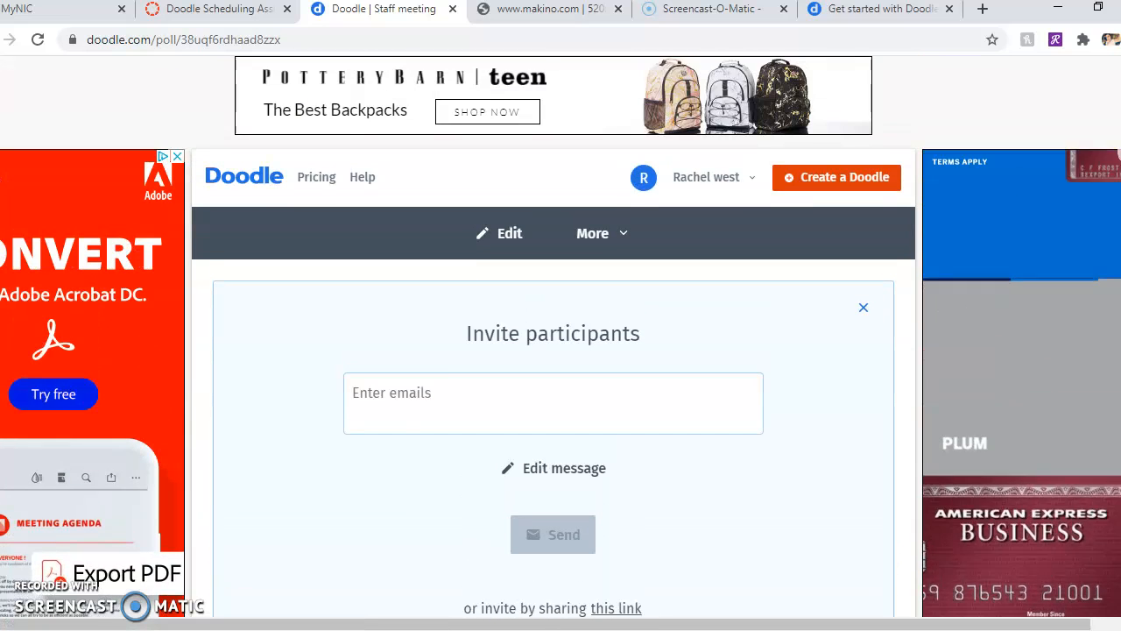
Examine the Staff meeting poll's location, note, time zone, vote visibility and voting table, ending back at the participant invitation section.
scroll(554, 336, "down", 5)
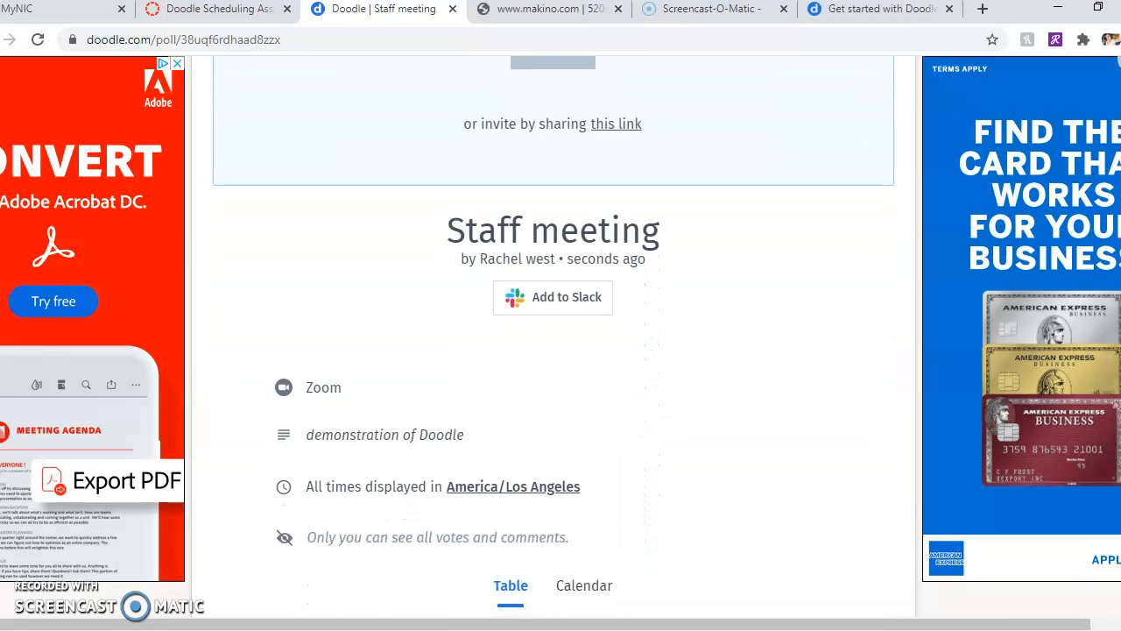
scroll(554, 337, "down", 2)
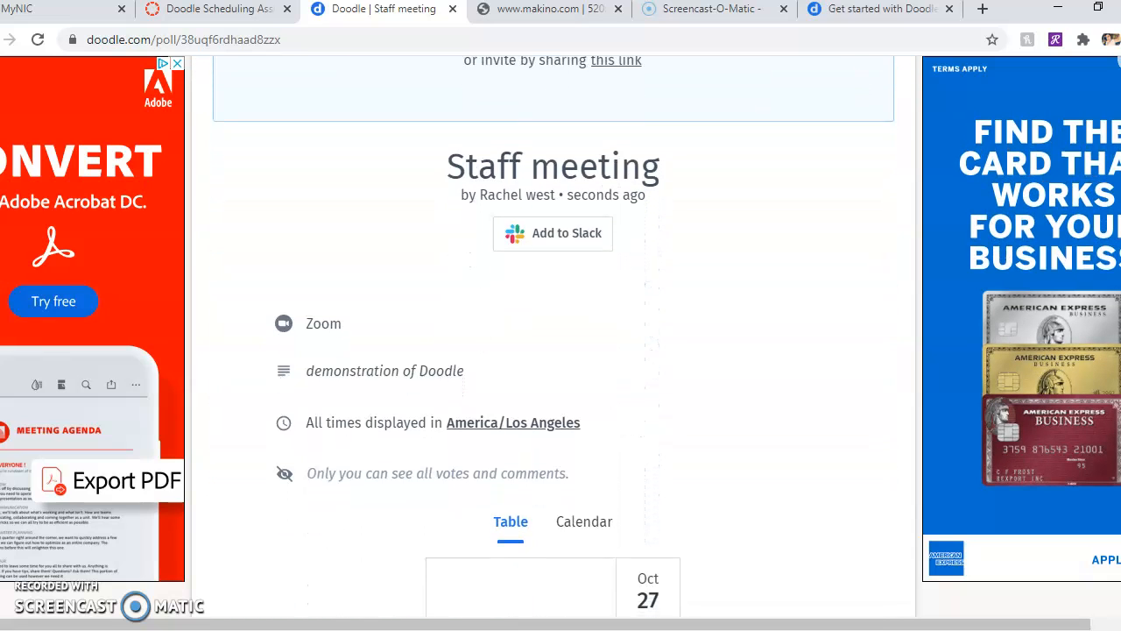
scroll(554, 337, "down", 2)
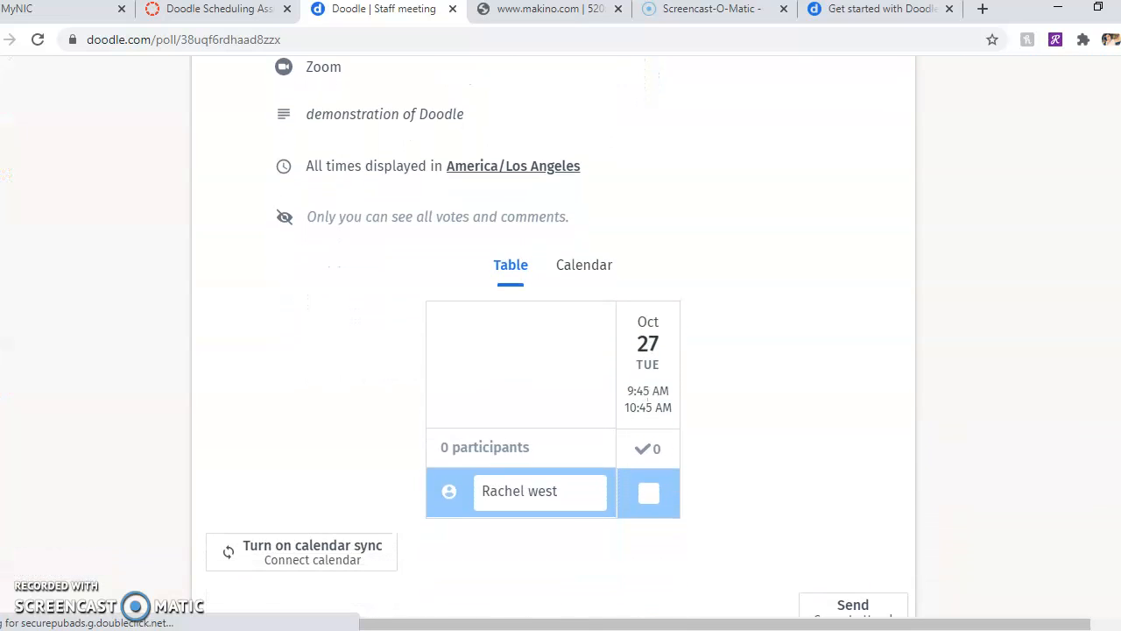
scroll(554, 336, "down", 3)
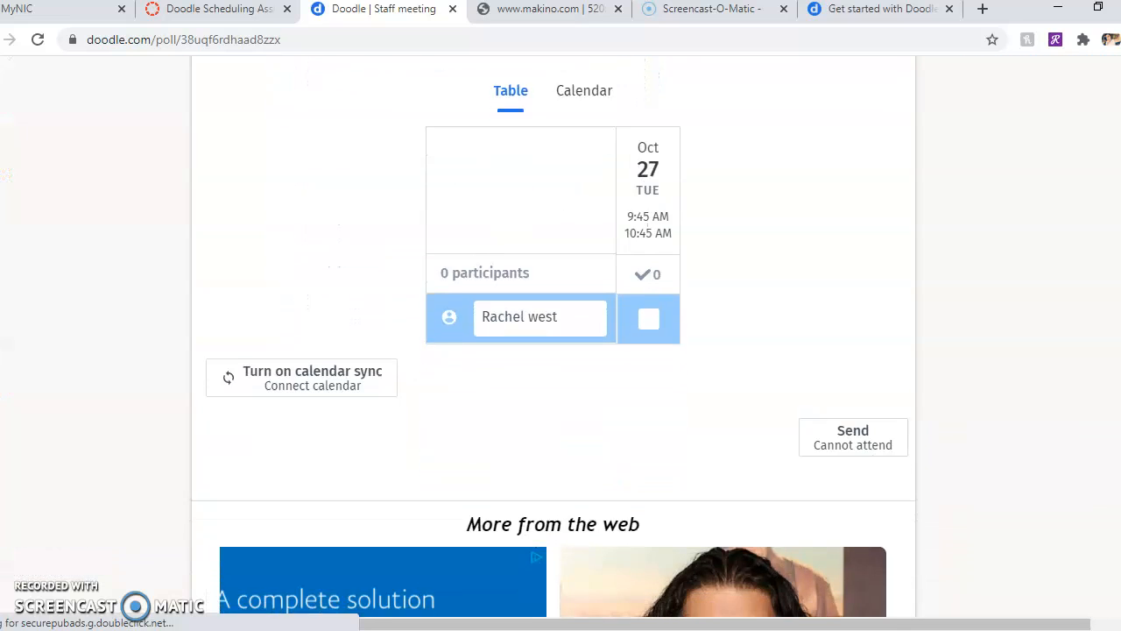
scroll(553, 336, "down", 2)
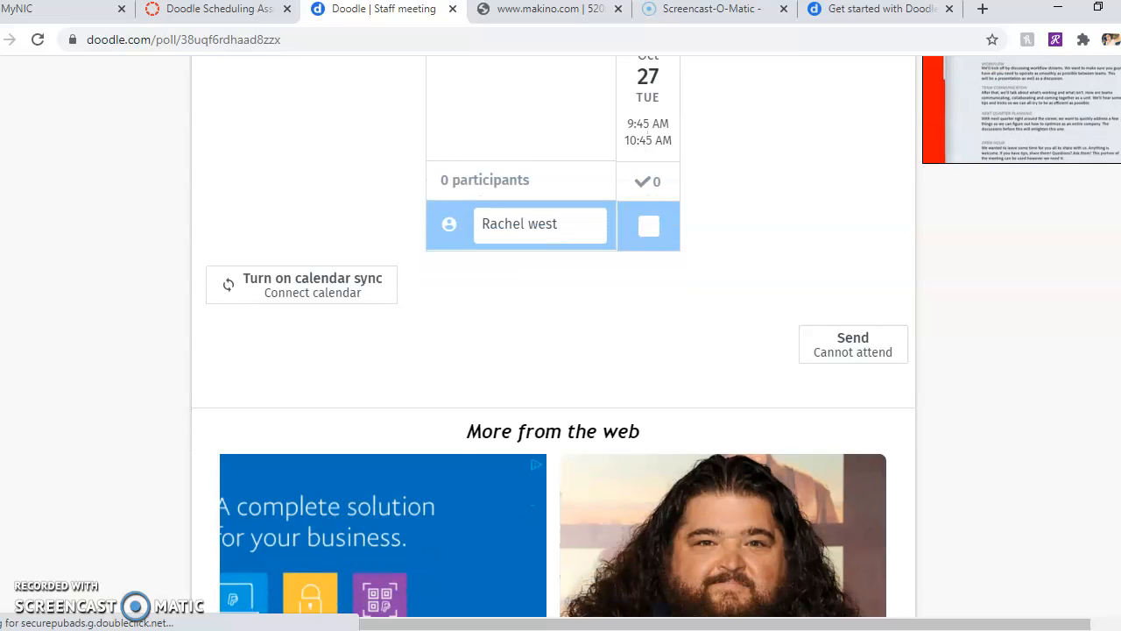
scroll(554, 336, "down", 5)
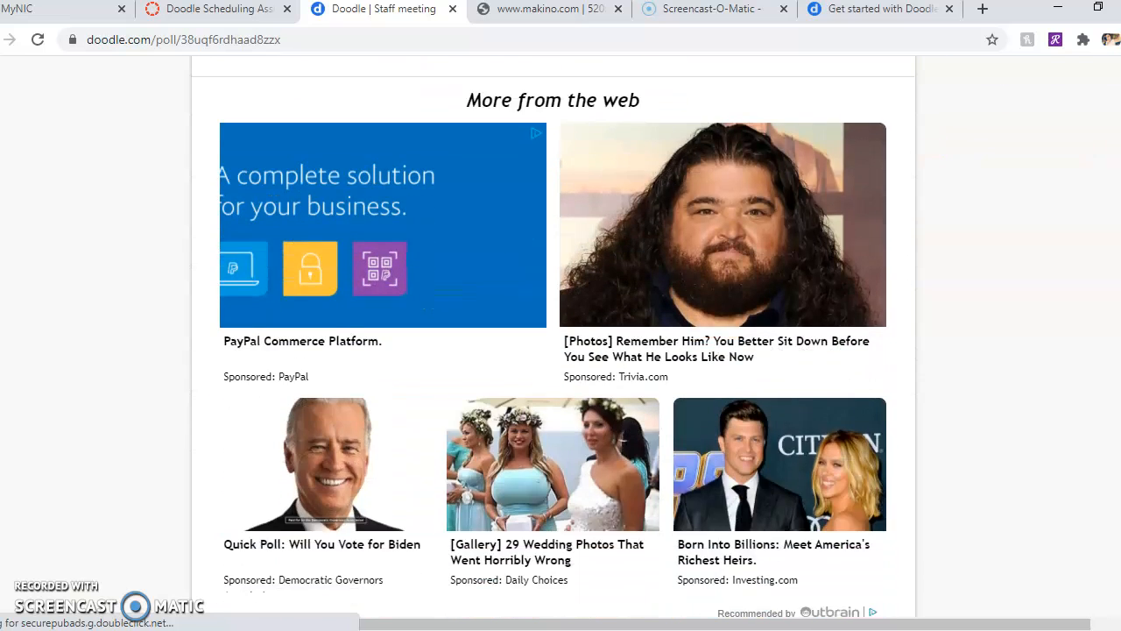
scroll(554, 336, "up", 10)
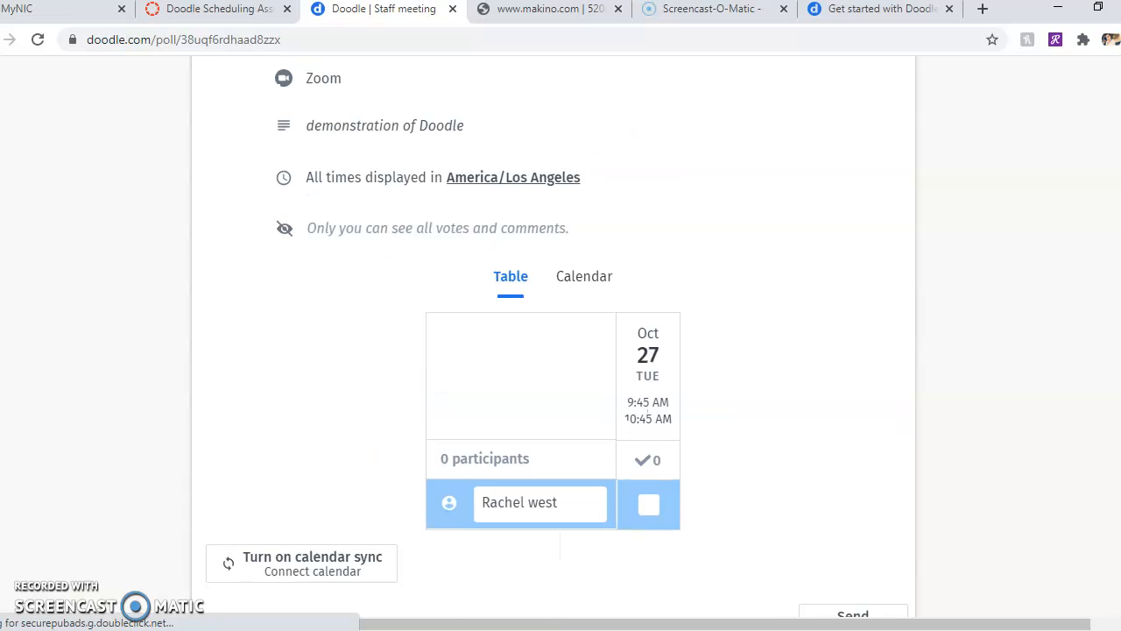
scroll(554, 337, "up", 5)
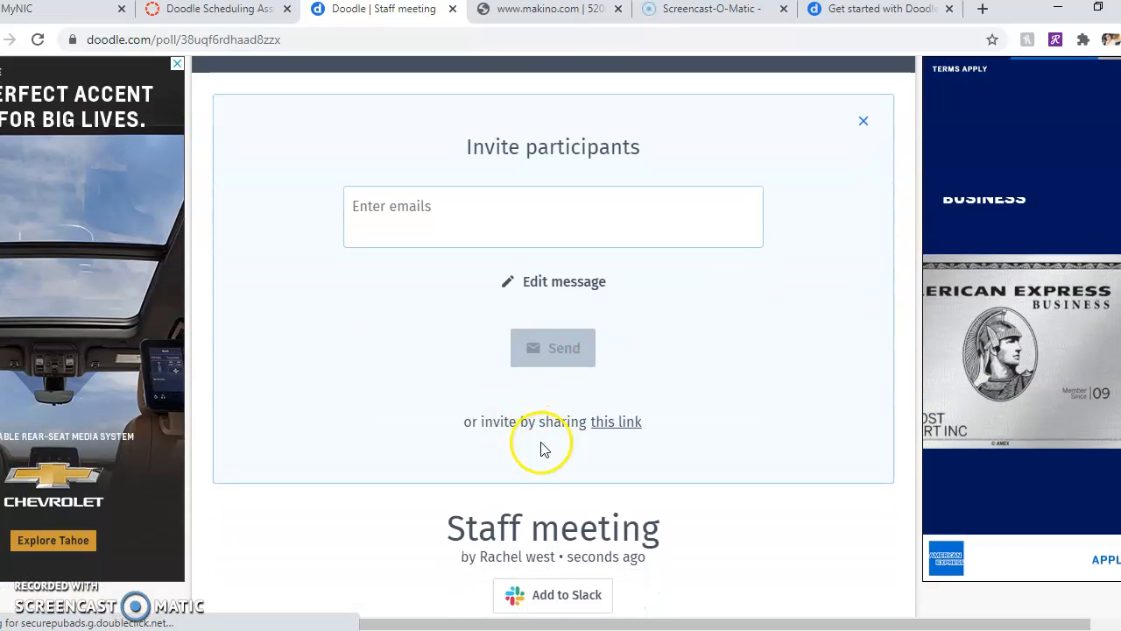
Reveal the poll's shareable link for inviting participants.
left_click(609, 427)
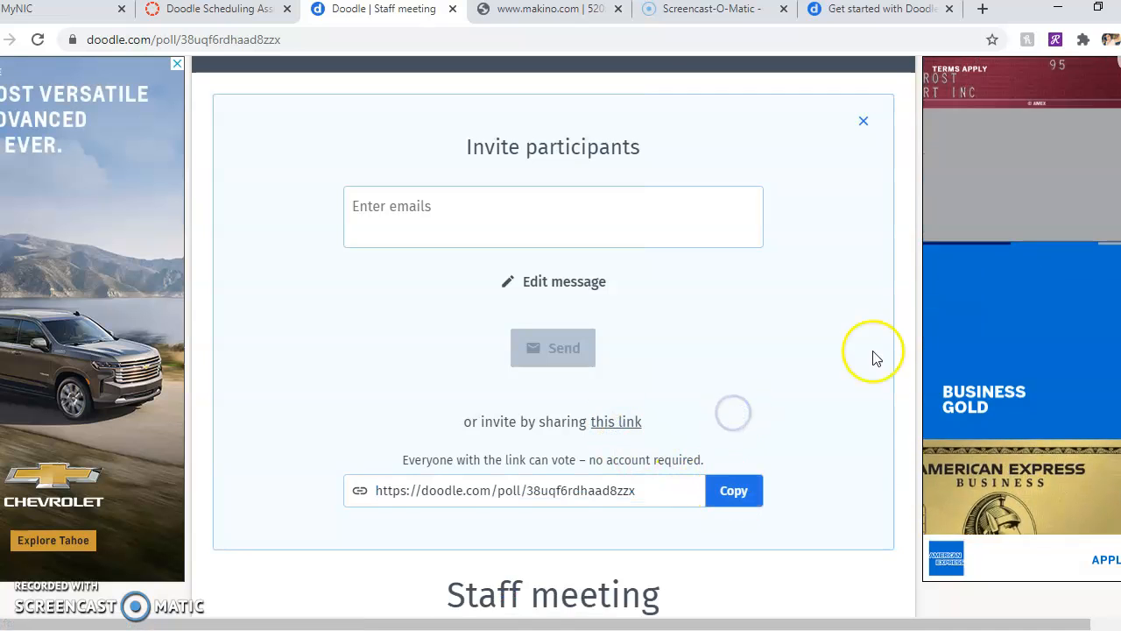
scroll(554, 350, "down", 2)
scroll(554, 350, "up", 4)
scroll(554, 350, "up", 1)
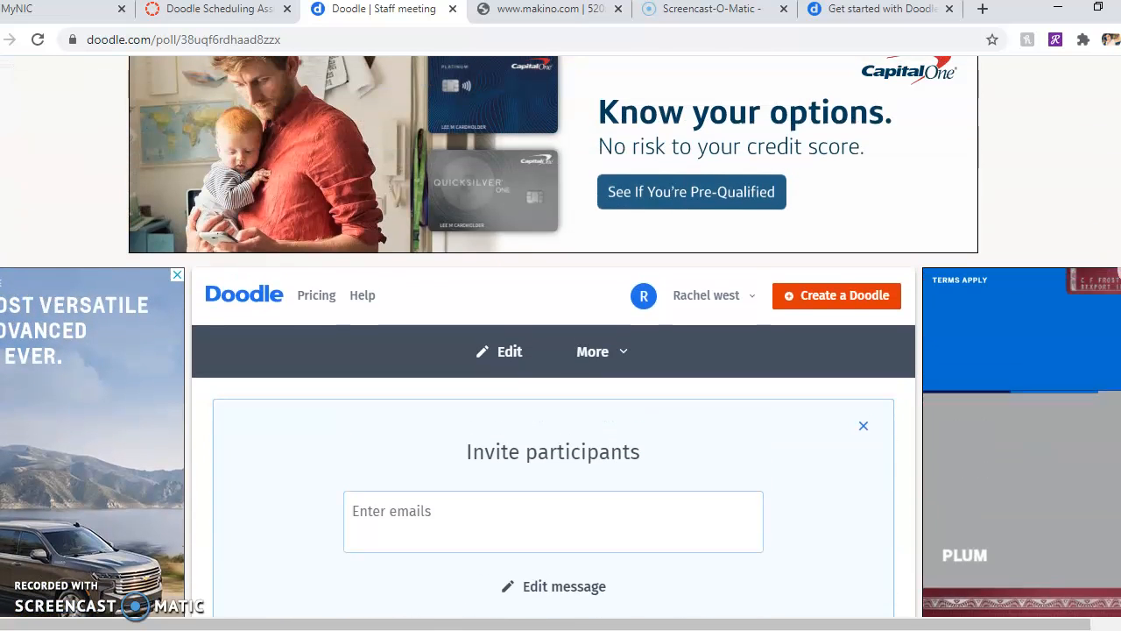
Switch to the open Screencast-O-Matic videos page.
left_click(661, 12)
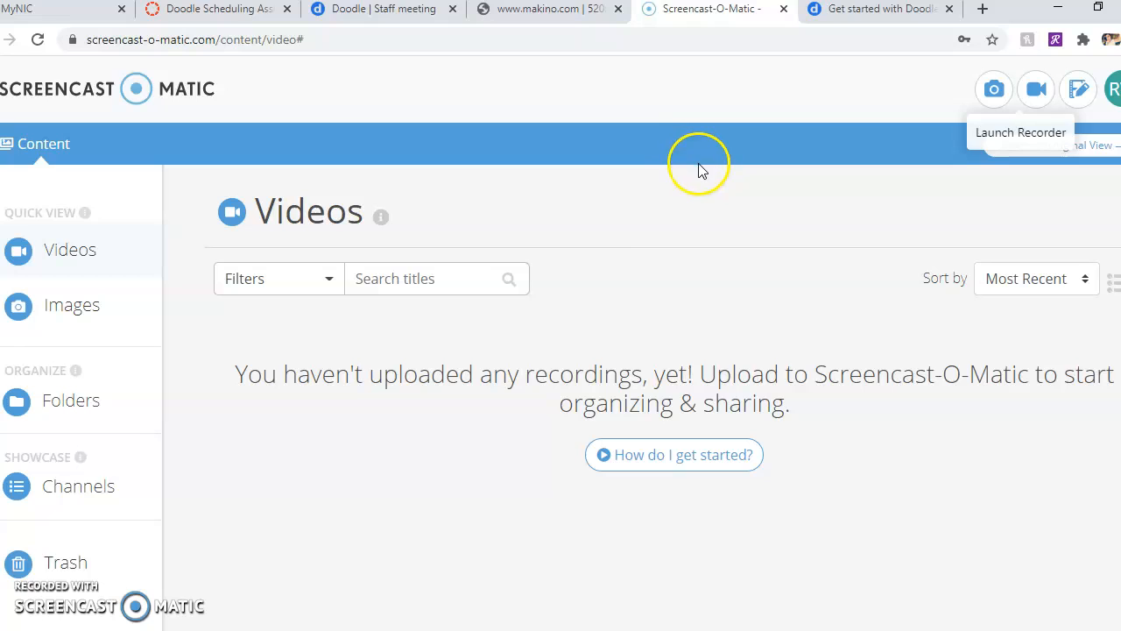